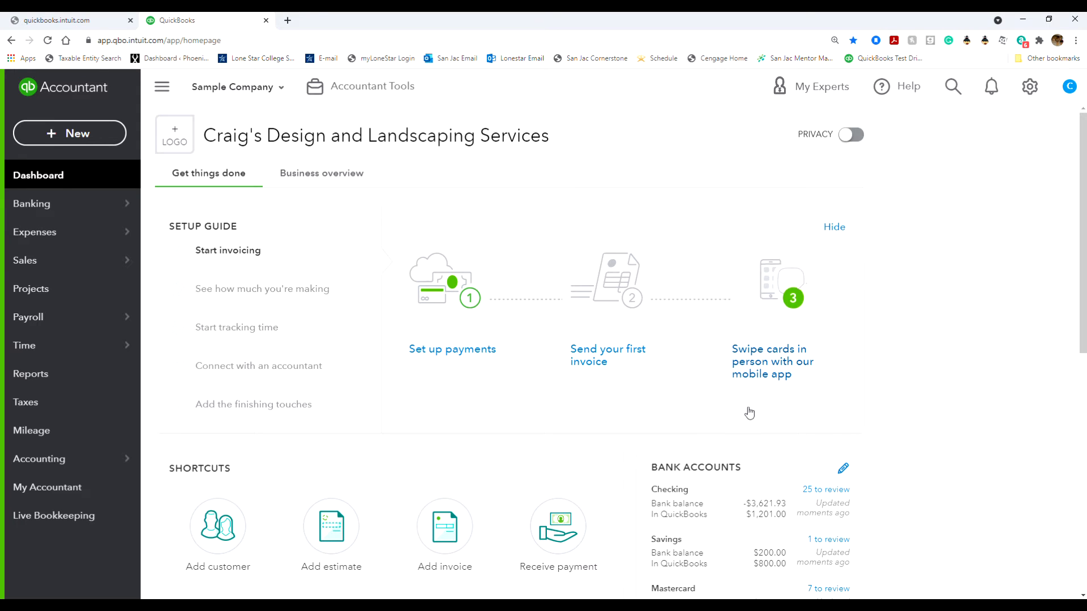
# Step: Start a new delayed charge for the individual customer listed directly above Gevelber Photography
pyautogui.click(63, 141)
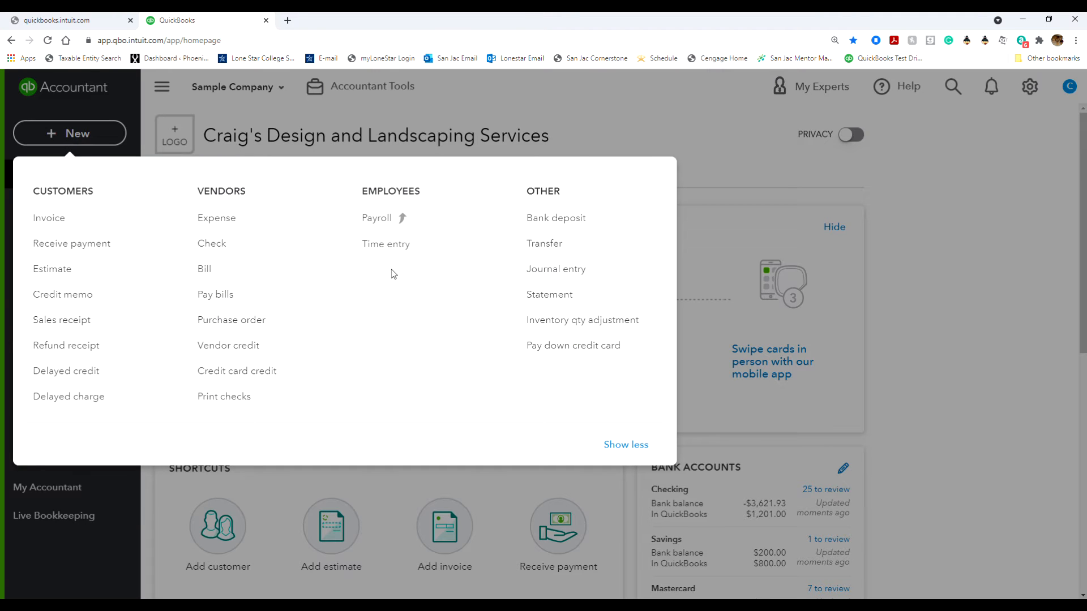
pyautogui.click(62, 397)
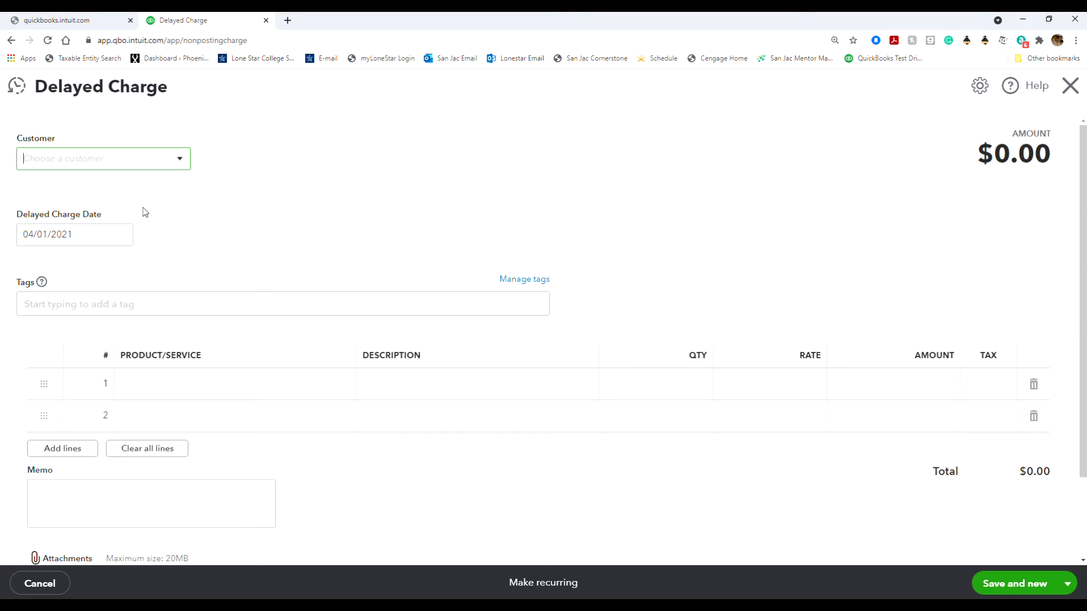
pyautogui.click(182, 161)
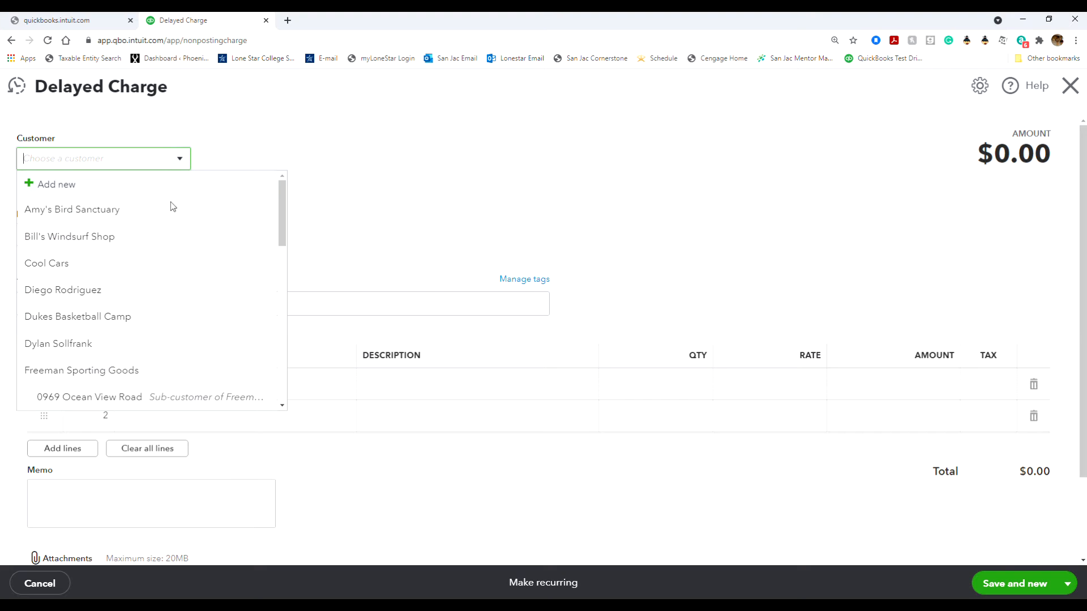
pyautogui.scroll(-3, 146, 297)
pyautogui.scroll(-5, 147, 299)
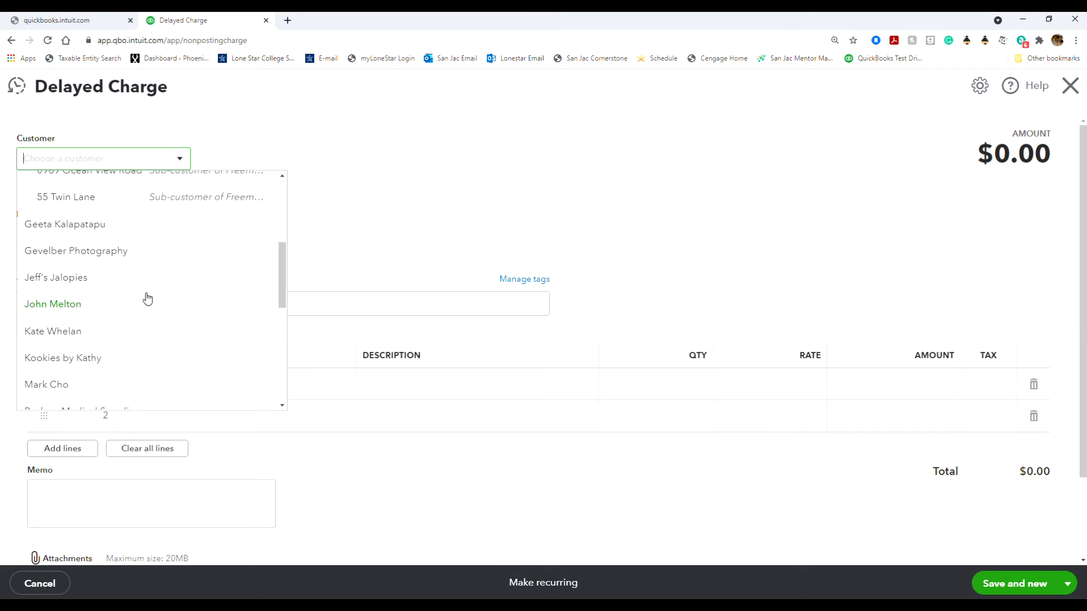
pyautogui.scroll(2, 147, 298)
pyautogui.scroll(4, 146, 298)
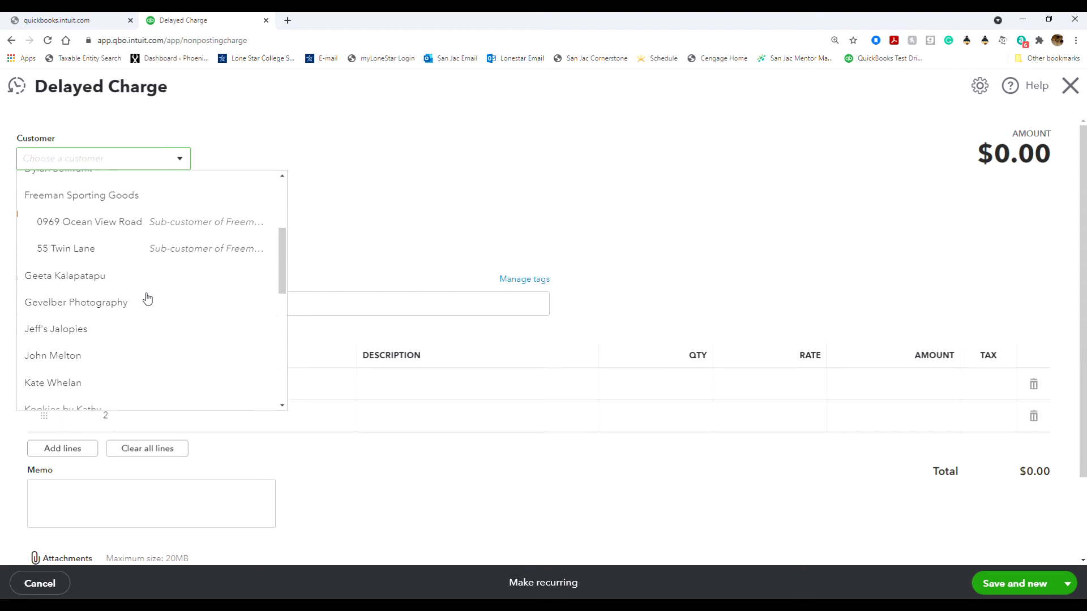
pyautogui.click(108, 338)
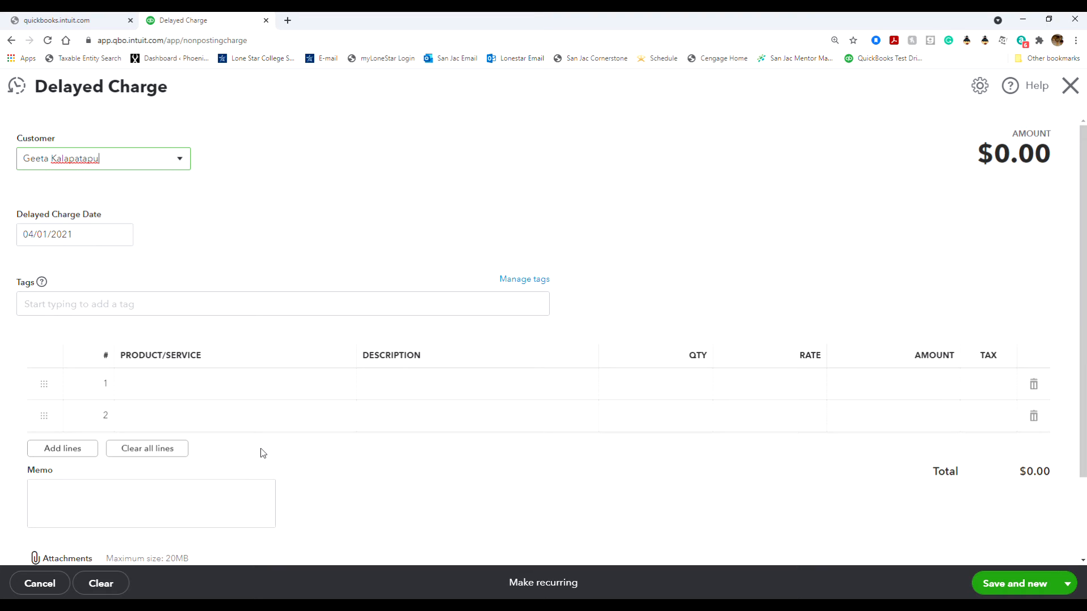
# Step: Add Landscaping:Sprinklers:Sprinkler Heads as the first line item with a quantity of 15
pyautogui.click(213, 391)
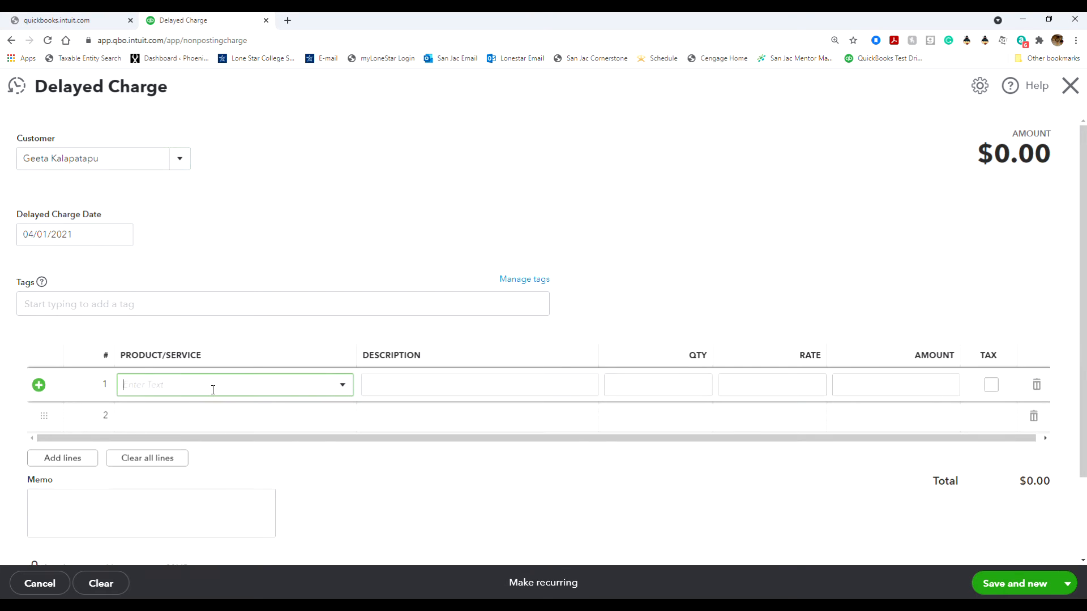
pyautogui.write('sp')
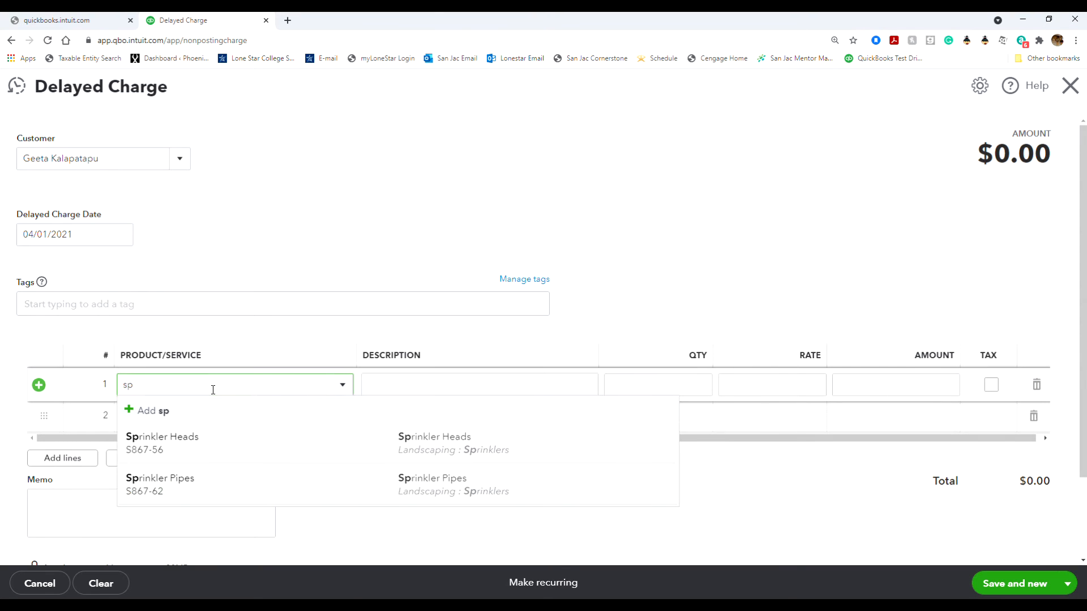
pyautogui.click(267, 444)
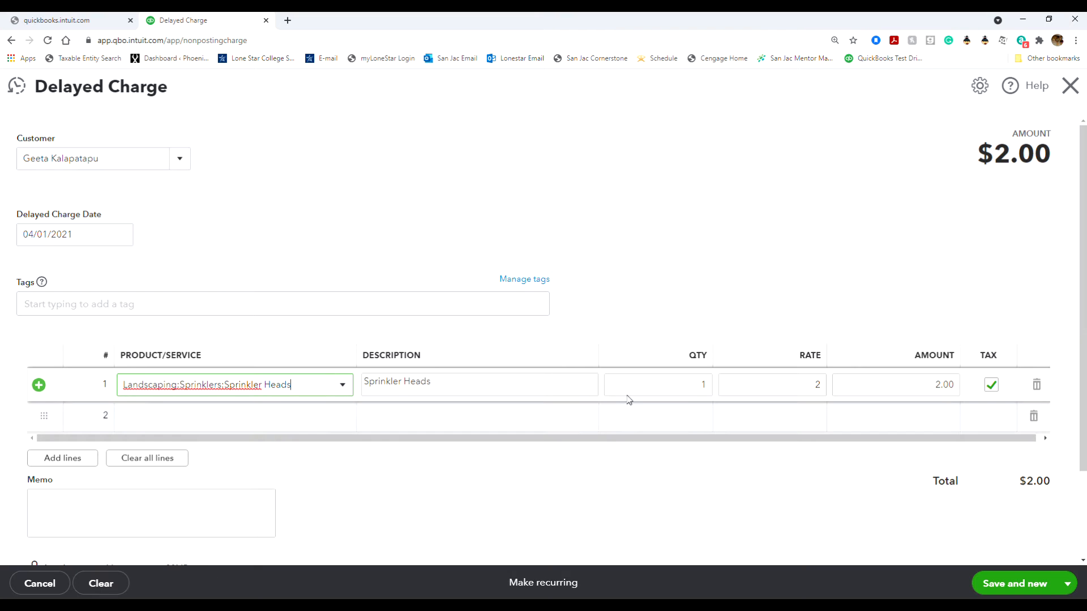
pyautogui.click(689, 385)
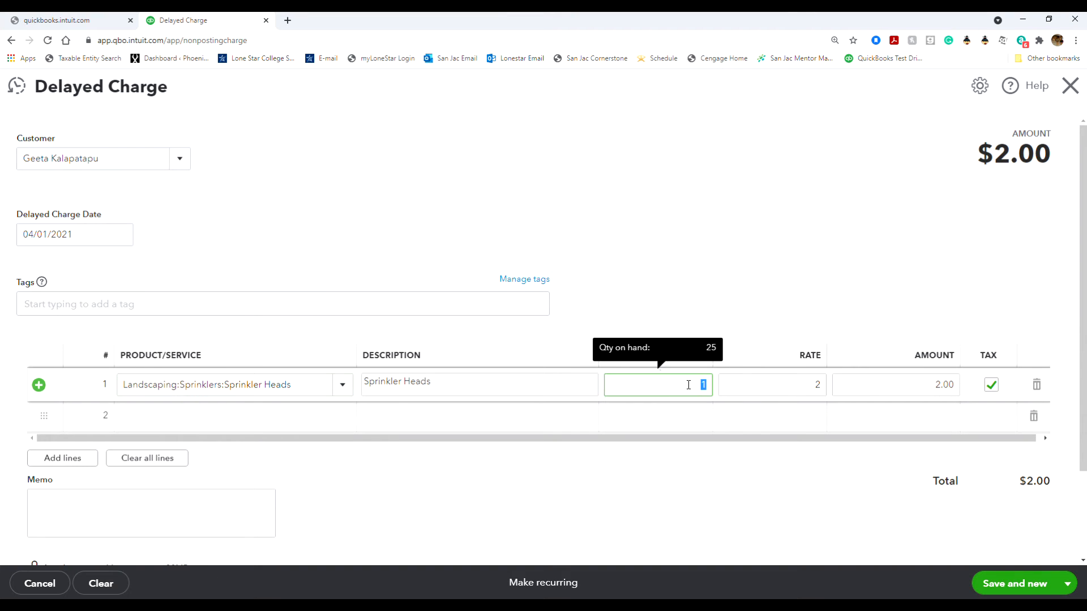
pyautogui.write('15')
pyautogui.press('Tab')
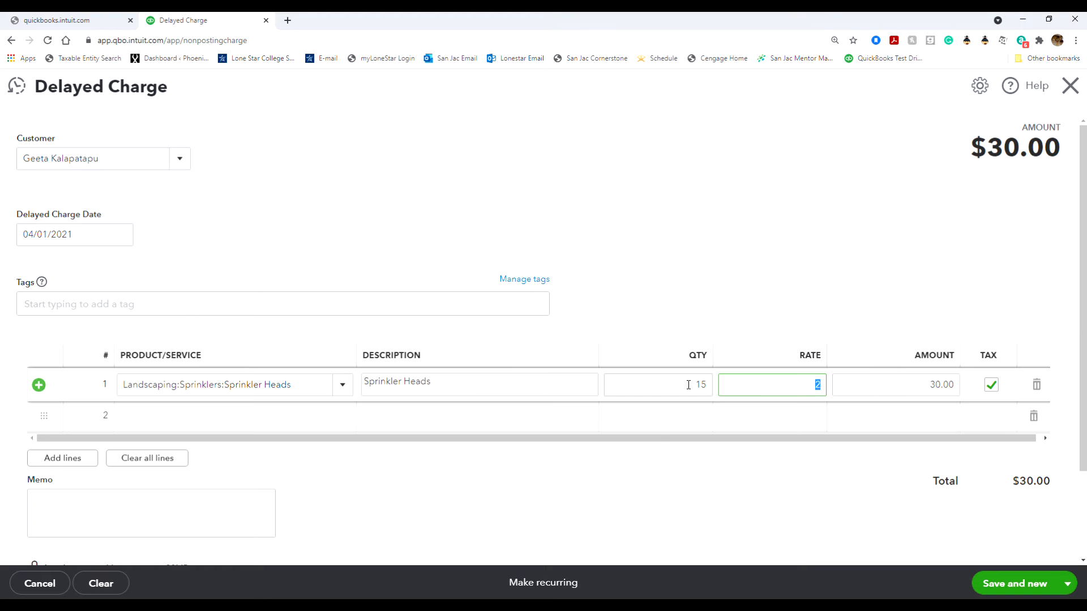
pyautogui.click(192, 421)
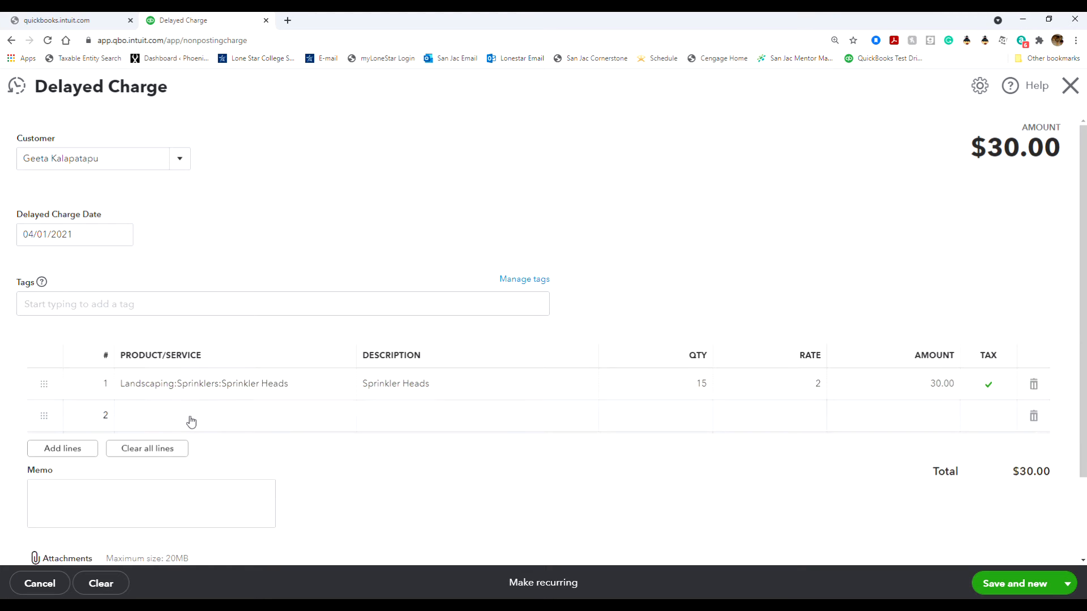
pyautogui.click(191, 422)
pyautogui.write('mai')
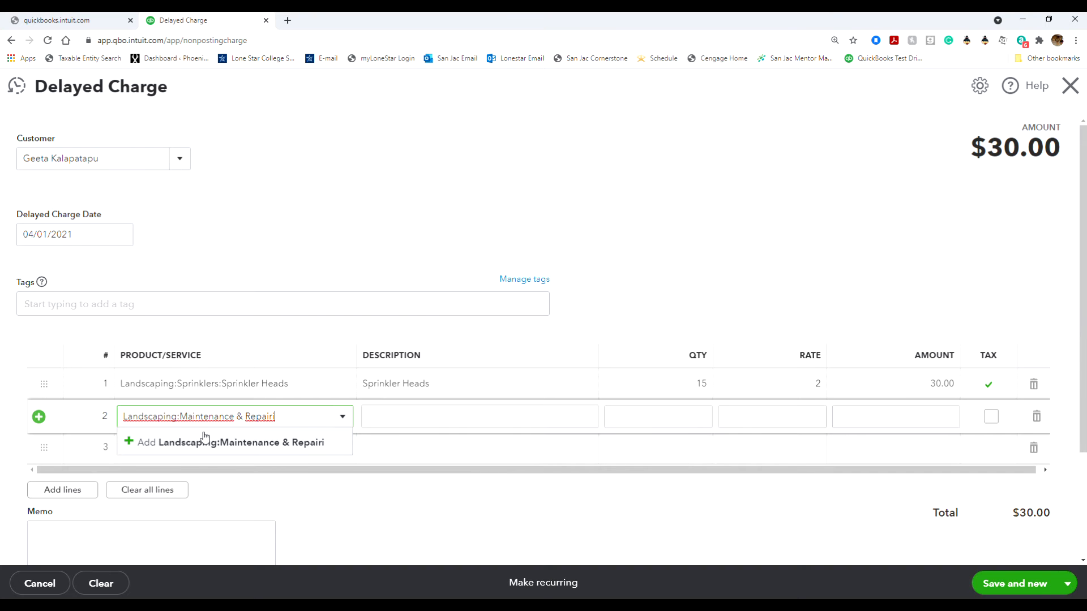
pyautogui.click(288, 444)
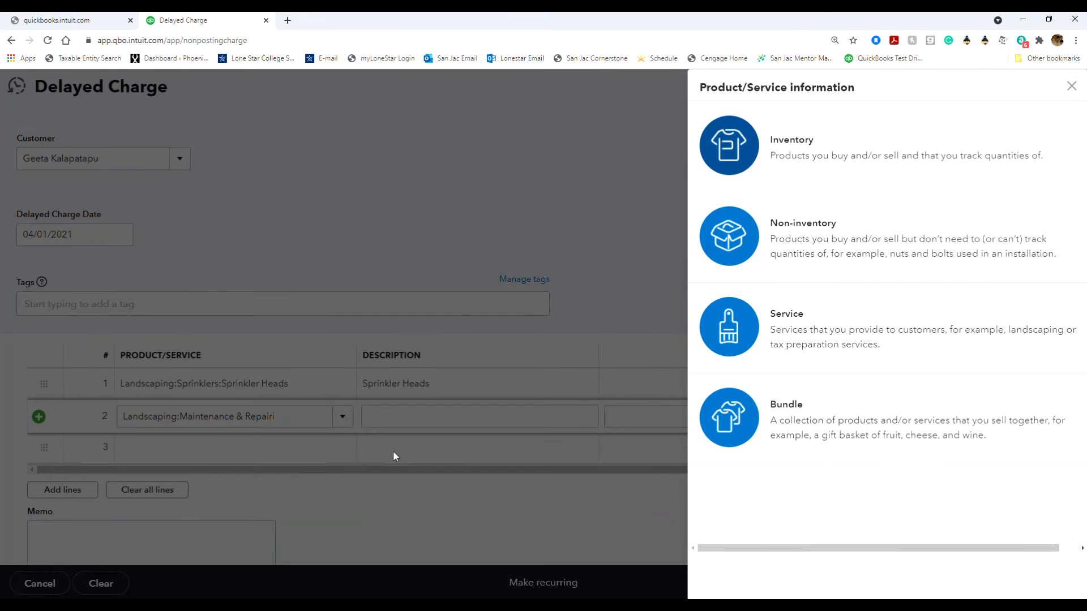
pyautogui.click(1070, 86)
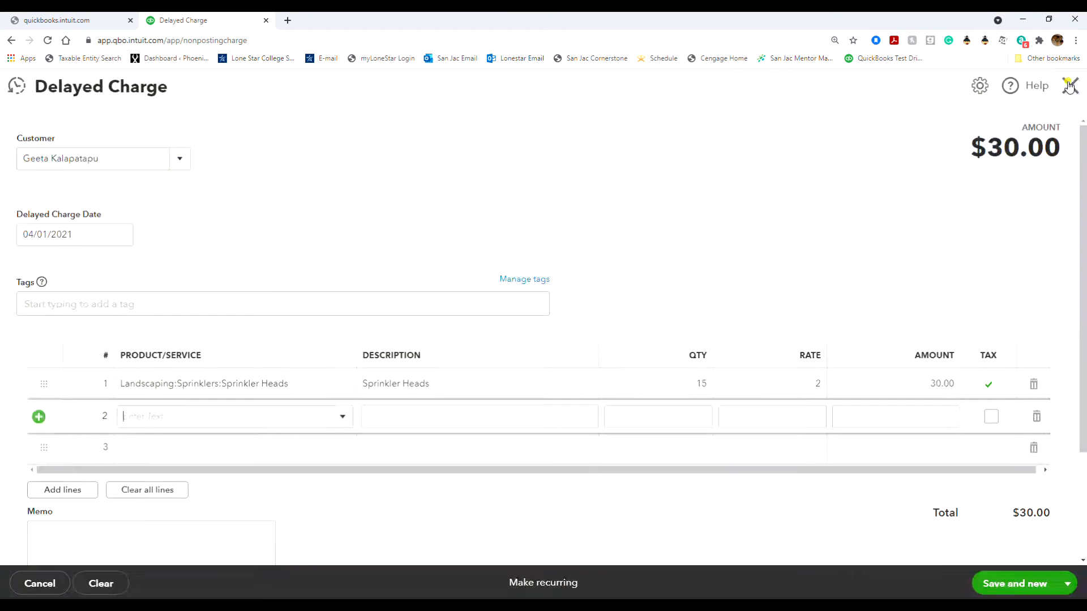
# Step: Add Landscaping:Maintenance & Repair as the second line item with a rate of 50
pyautogui.write('Maintenance & Repair')
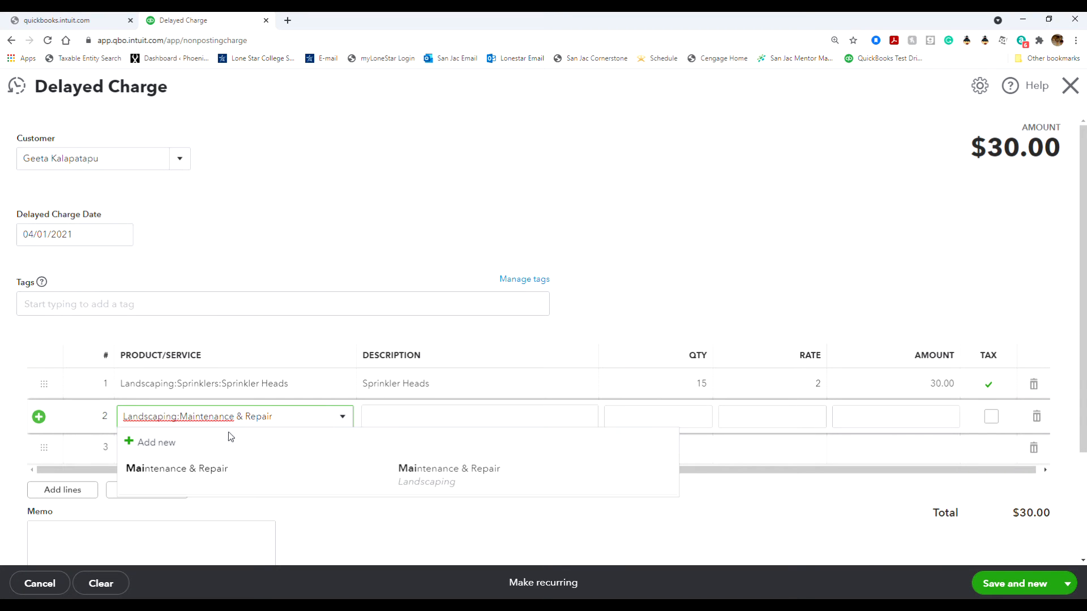
pyautogui.click(218, 468)
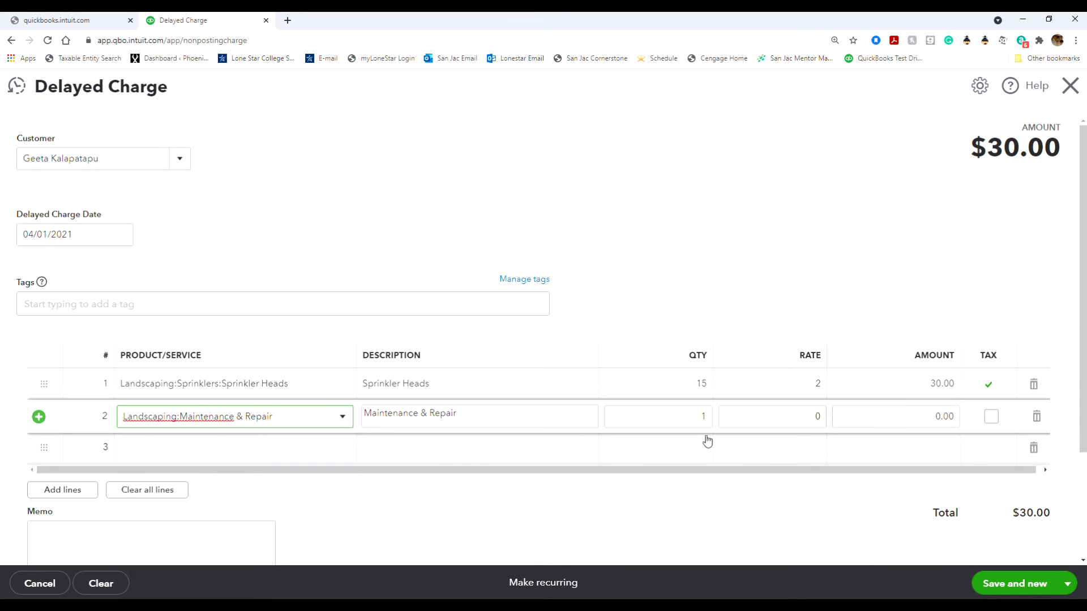
pyautogui.click(752, 413)
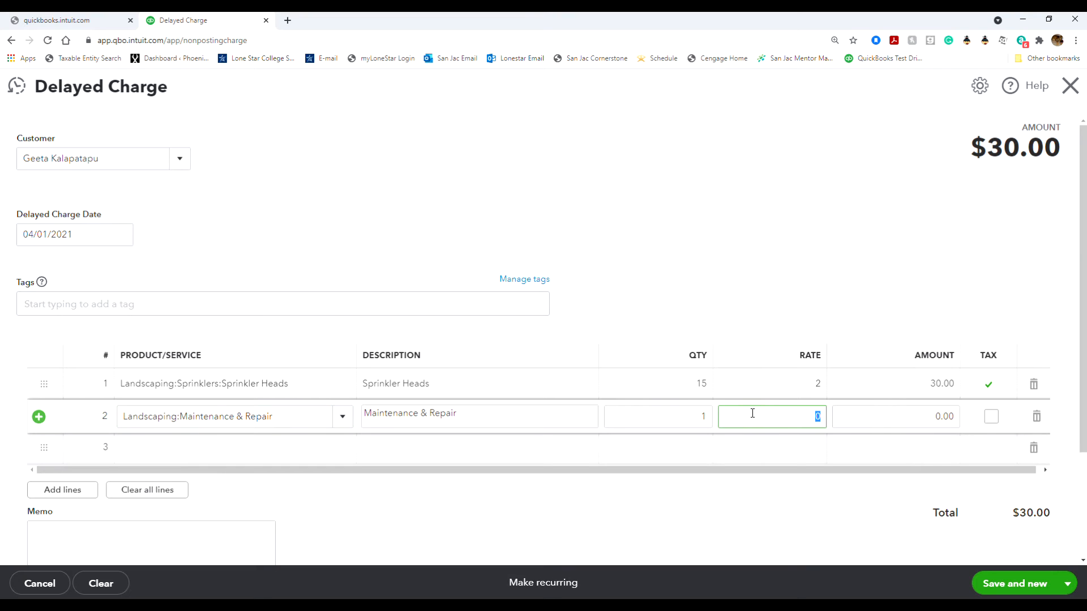
pyautogui.write('50')
pyautogui.click(790, 224)
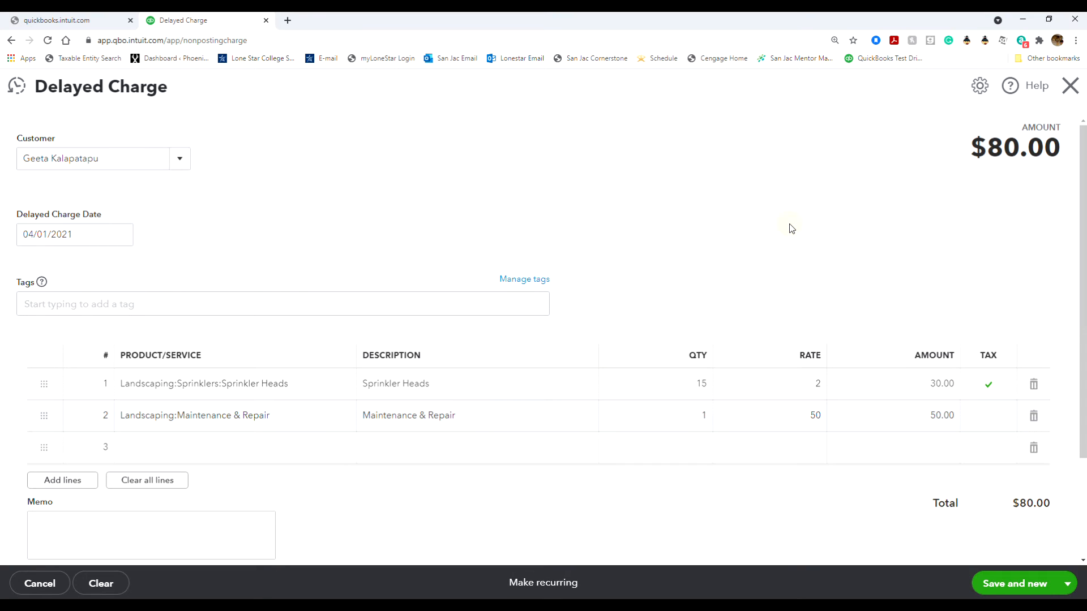
# Step: Save the delayed charge and close the form to return to the dashboard
pyautogui.rightClick(749, 235)
pyautogui.click(717, 192)
pyautogui.click(1068, 587)
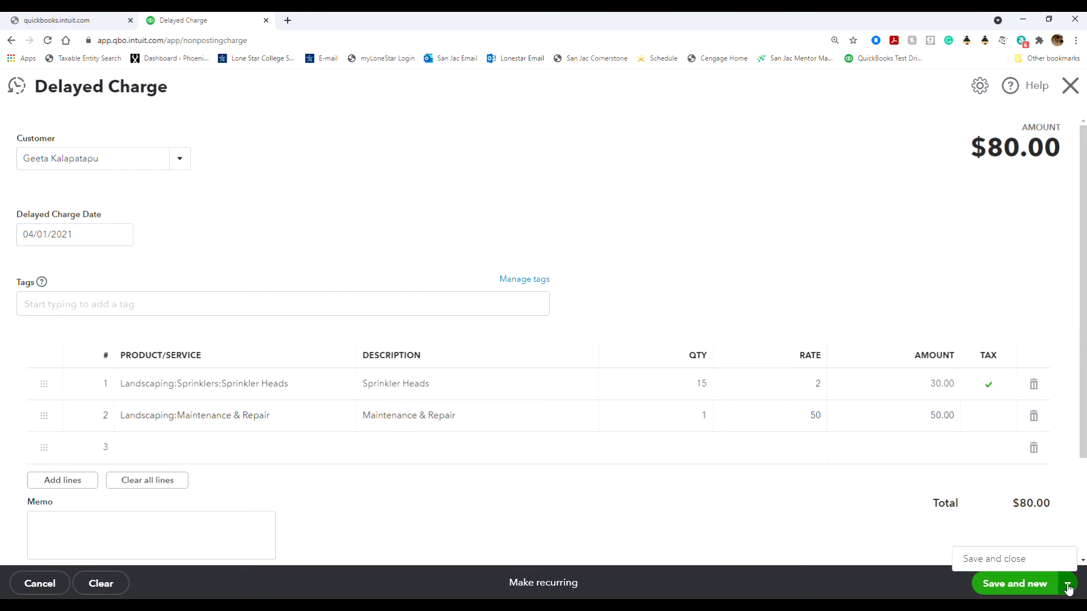
pyautogui.click(986, 559)
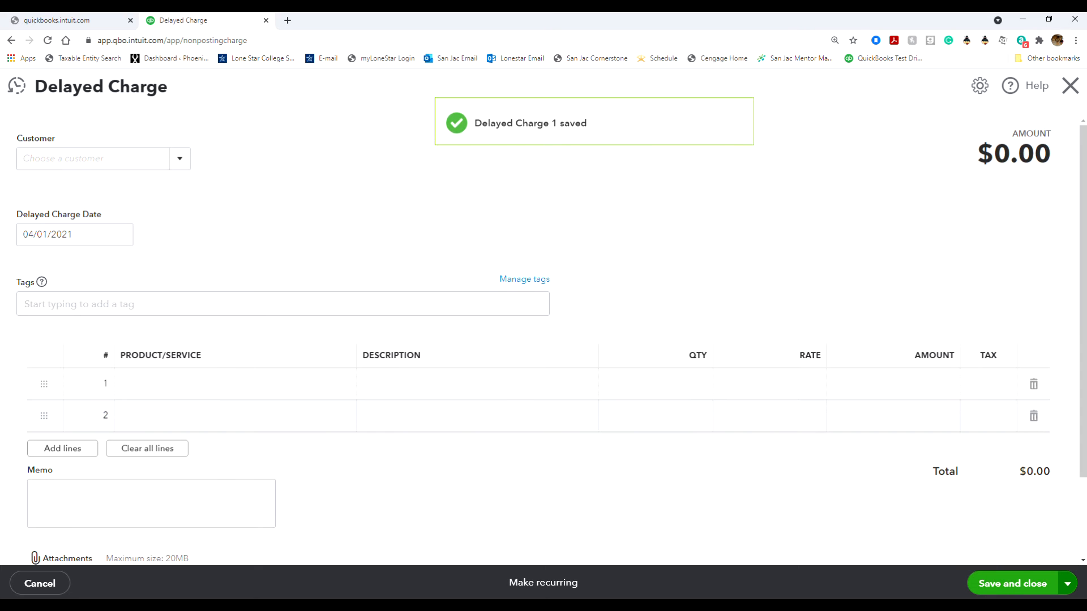
pyautogui.click(1071, 87)
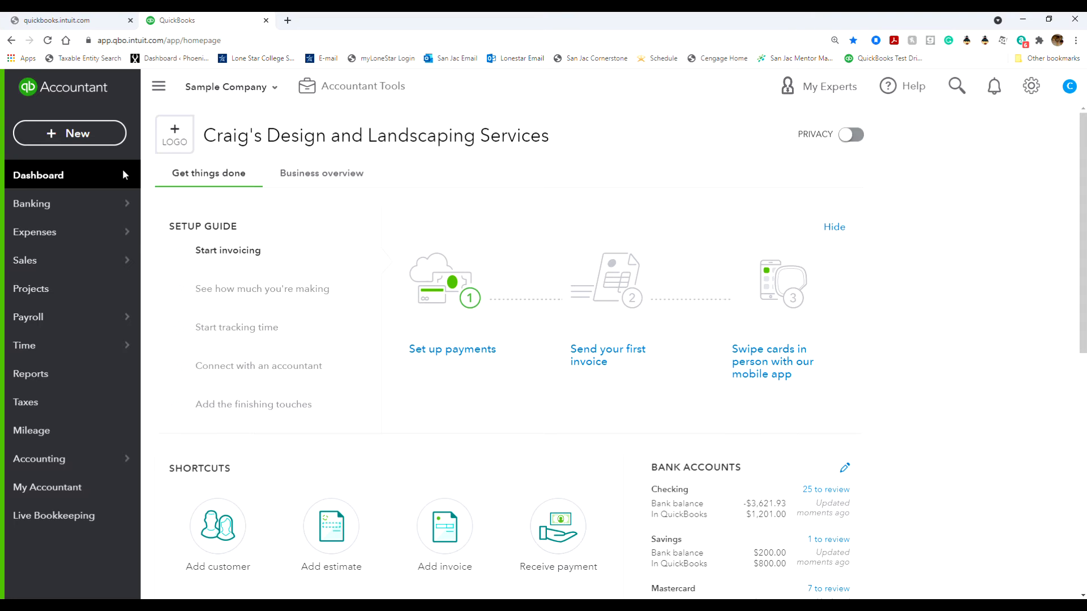
# Step: Open the charged customer's detail page from the sales customer list to show their transactions
pyautogui.moveTo(121, 262)
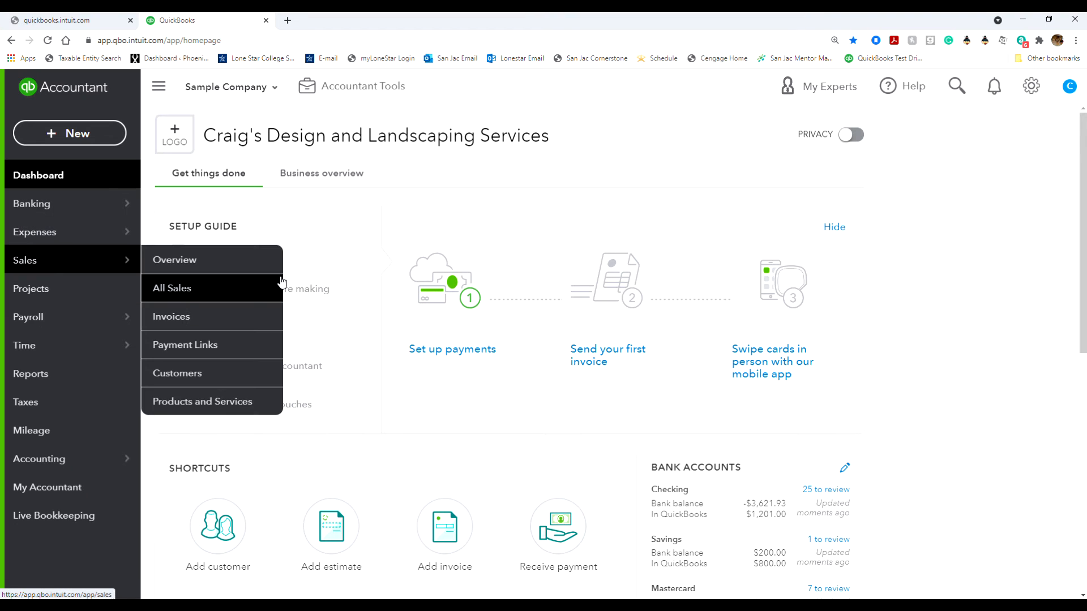
pyautogui.click(217, 378)
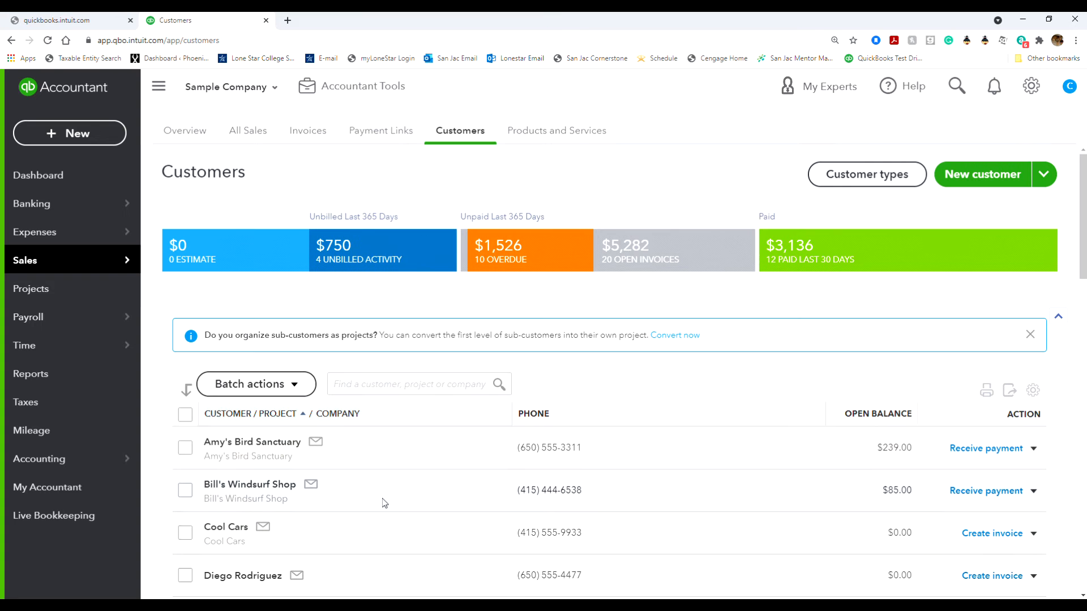
pyautogui.scroll(-5, 384, 501)
pyautogui.scroll(-2, 385, 498)
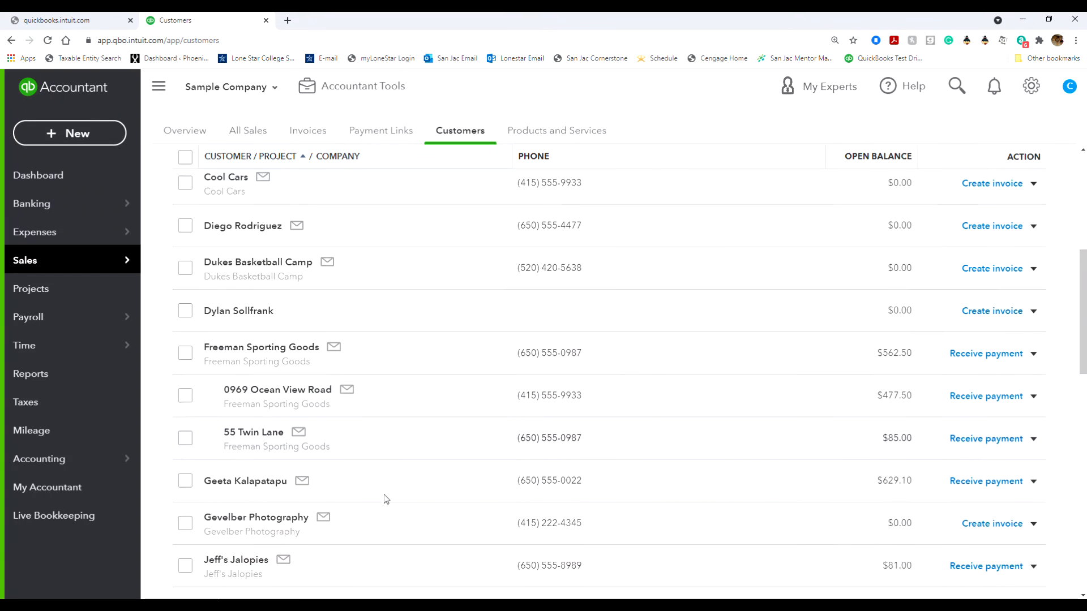
pyautogui.click(1032, 436)
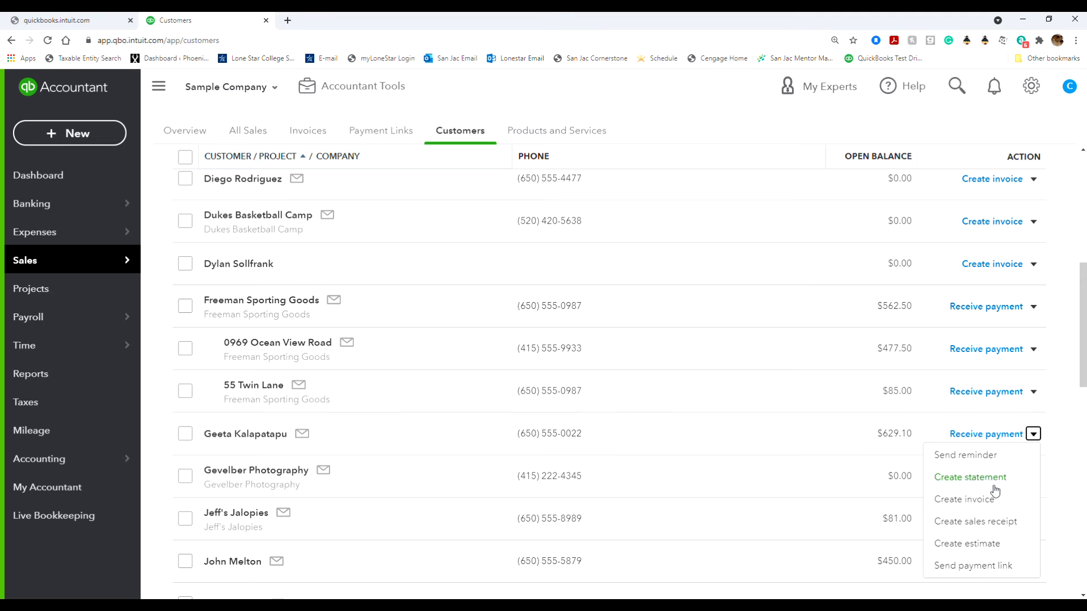
pyautogui.click(238, 434)
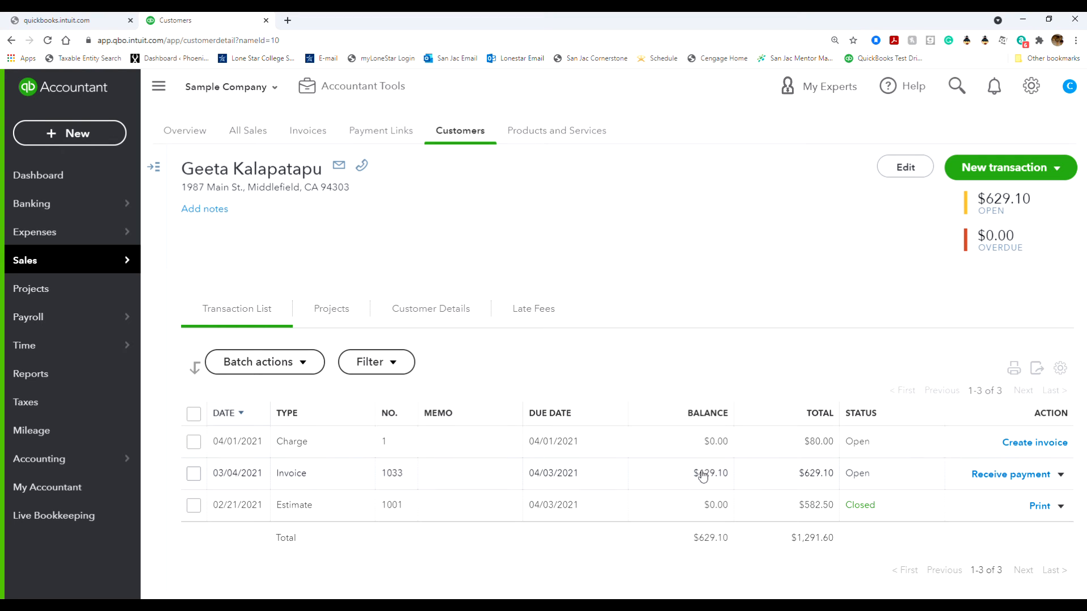
# Step: Create an invoice from the customer's 04/01/2021 charge and apply the California (8%) sales tax rate
pyautogui.click(1019, 444)
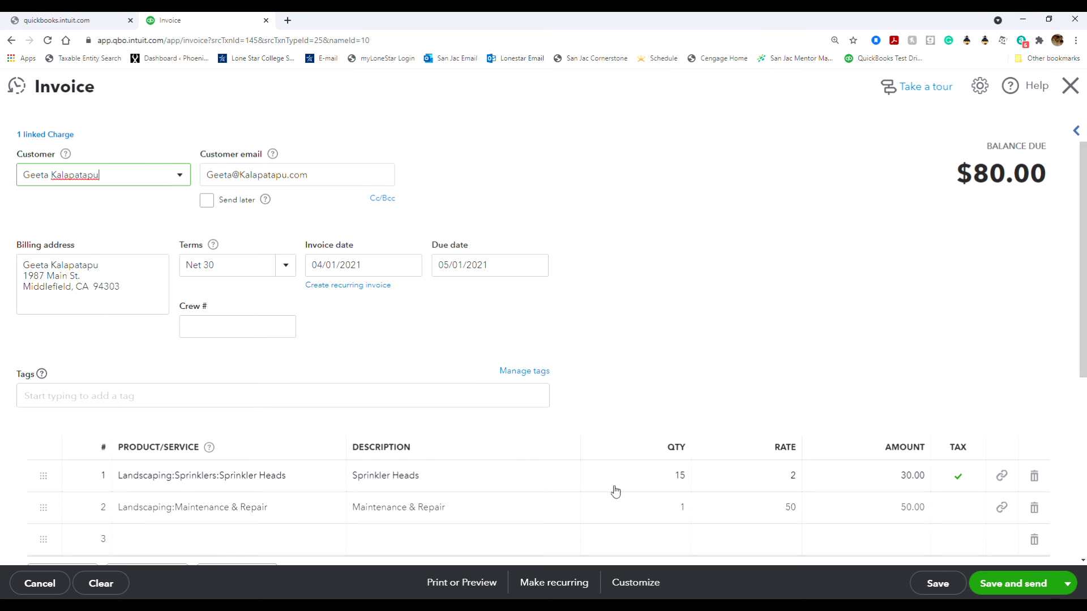
pyautogui.scroll(-3, 642, 468)
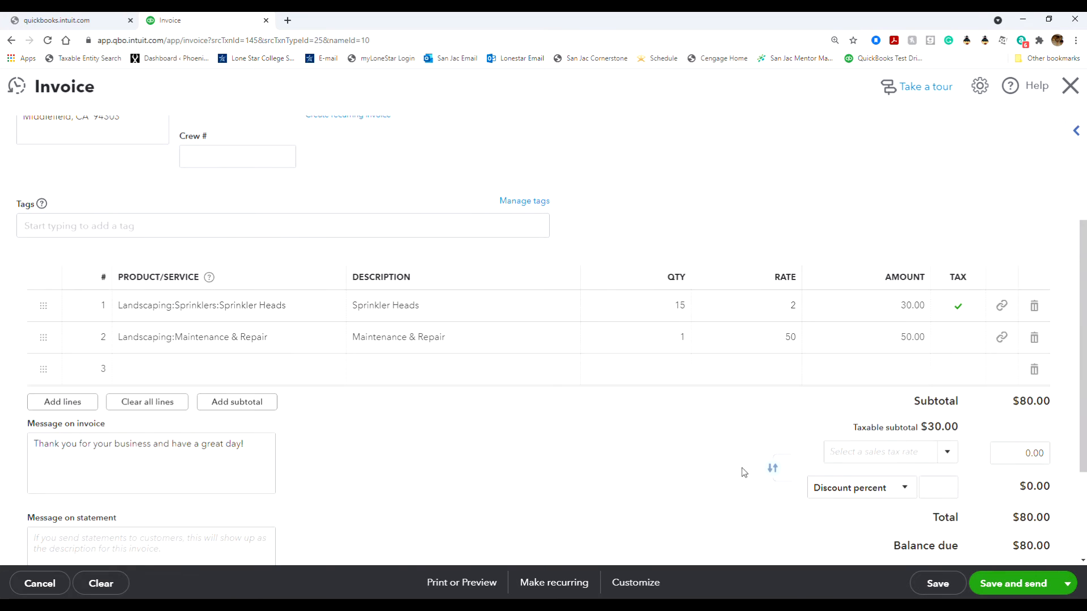
pyautogui.click(937, 459)
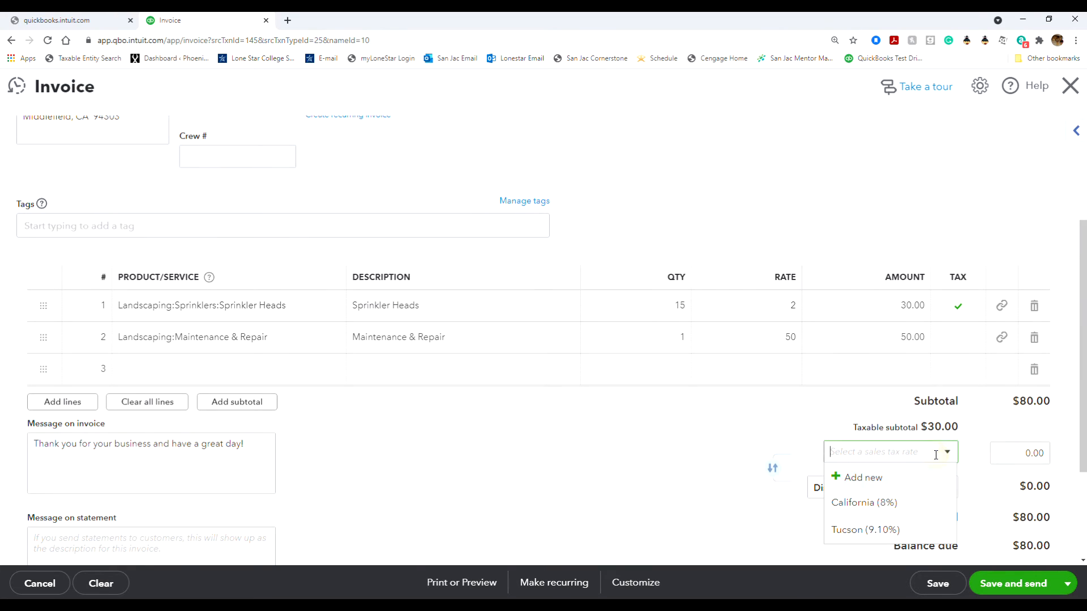
pyautogui.click(887, 509)
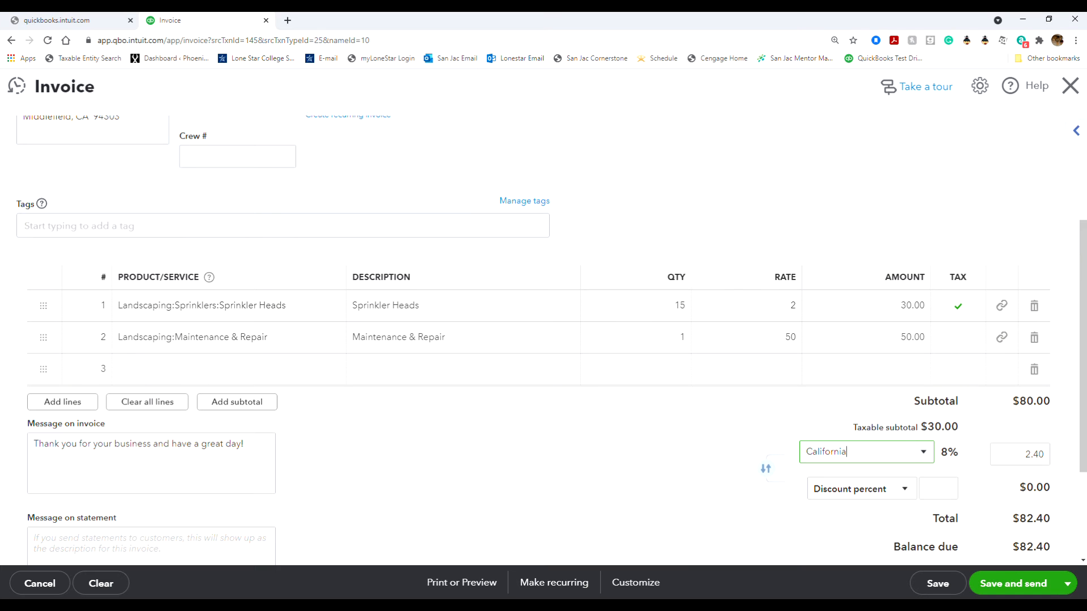
pyautogui.scroll(3, 375, 451)
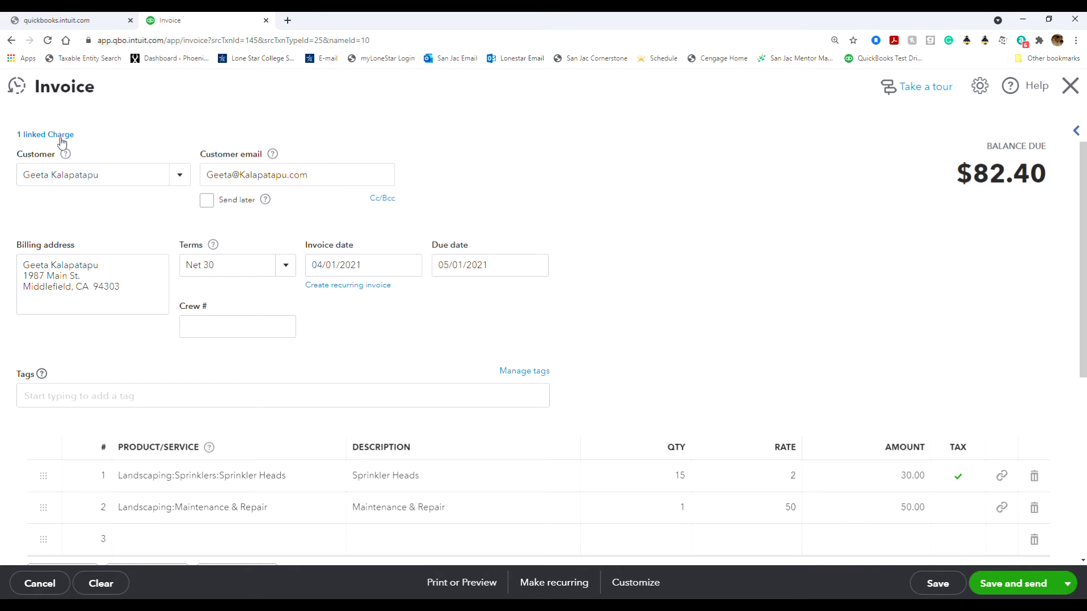
pyautogui.scroll(-1, 575, 354)
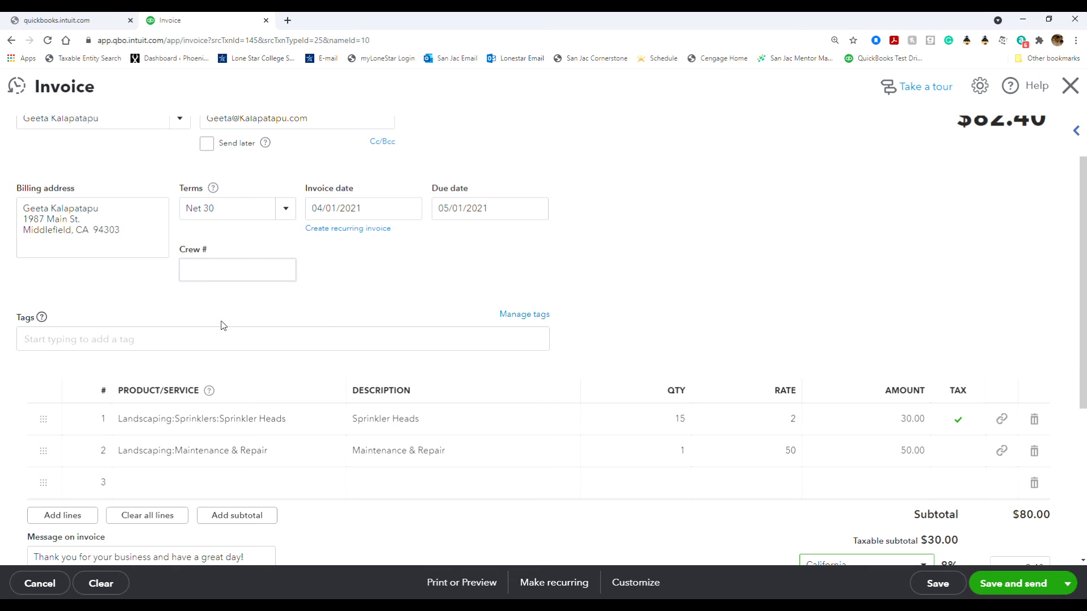
pyautogui.scroll(1, 211, 368)
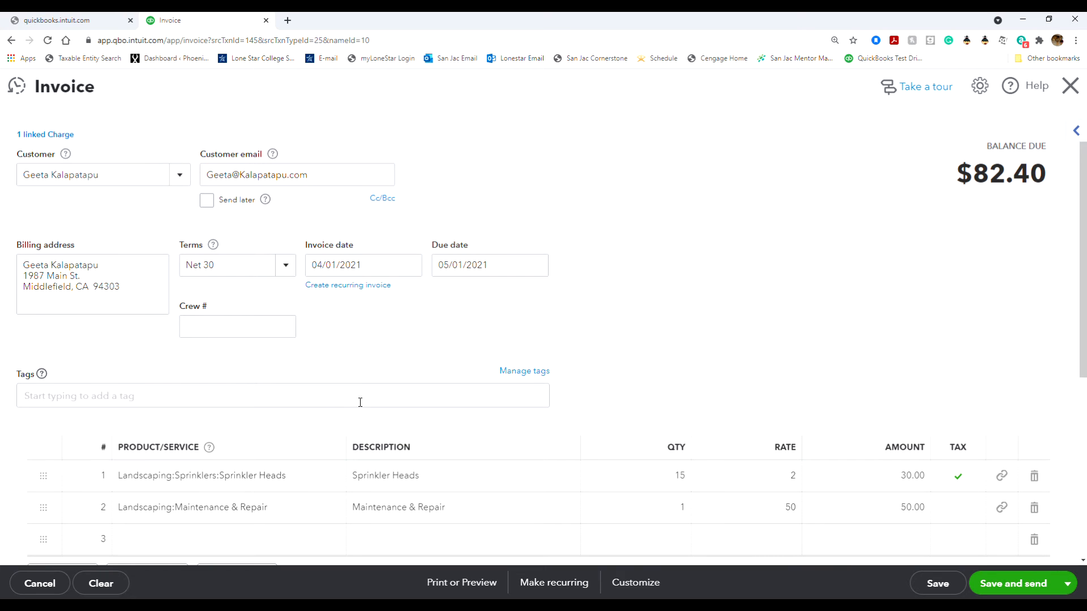
pyautogui.scroll(-1, 360, 403)
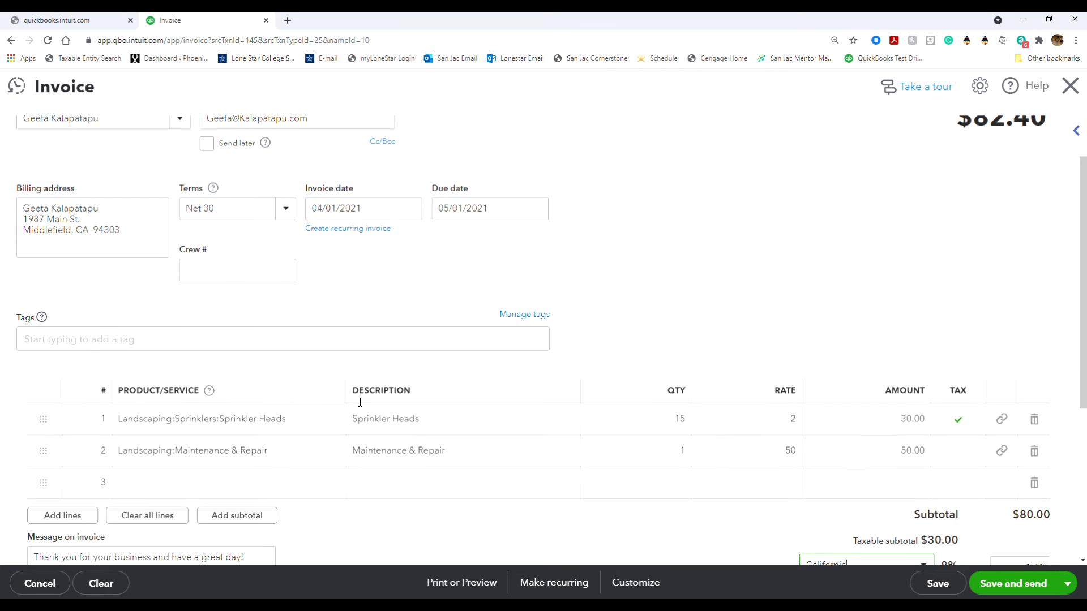
# Step: Save the invoice without sending it and close the invoice form to return to the customer's transactions
pyautogui.scroll(-3, 360, 403)
pyautogui.scroll(-2, 524, 456)
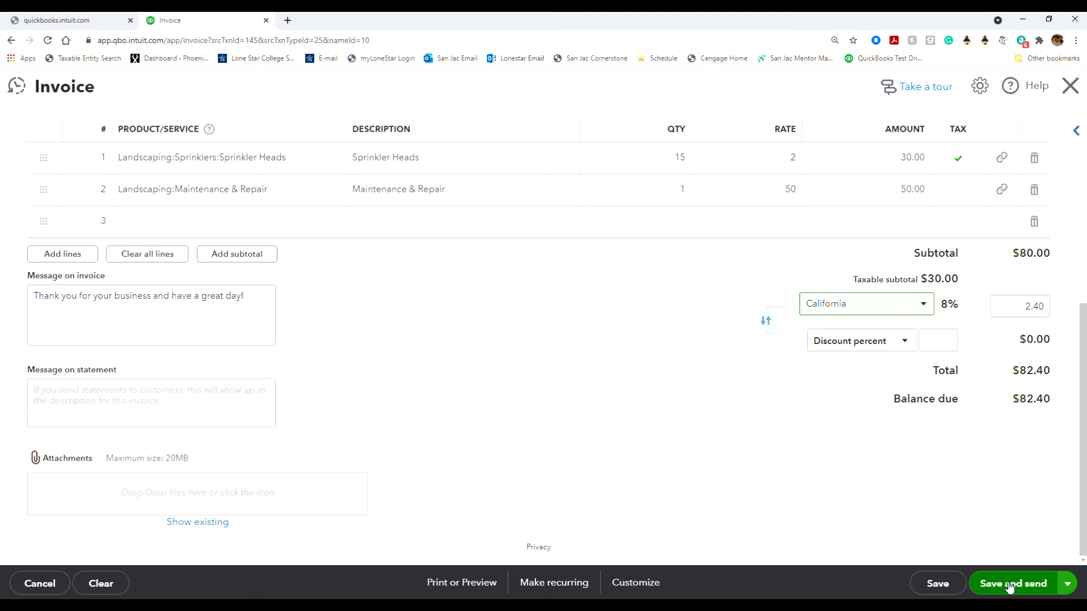
pyautogui.click(1067, 583)
pyautogui.click(985, 536)
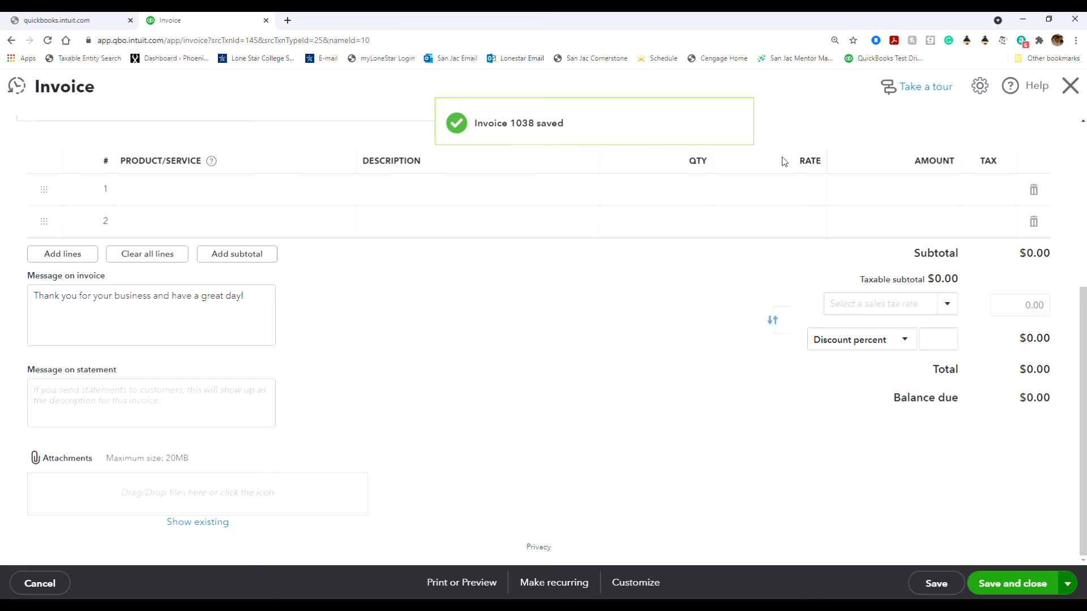
pyautogui.click(1070, 87)
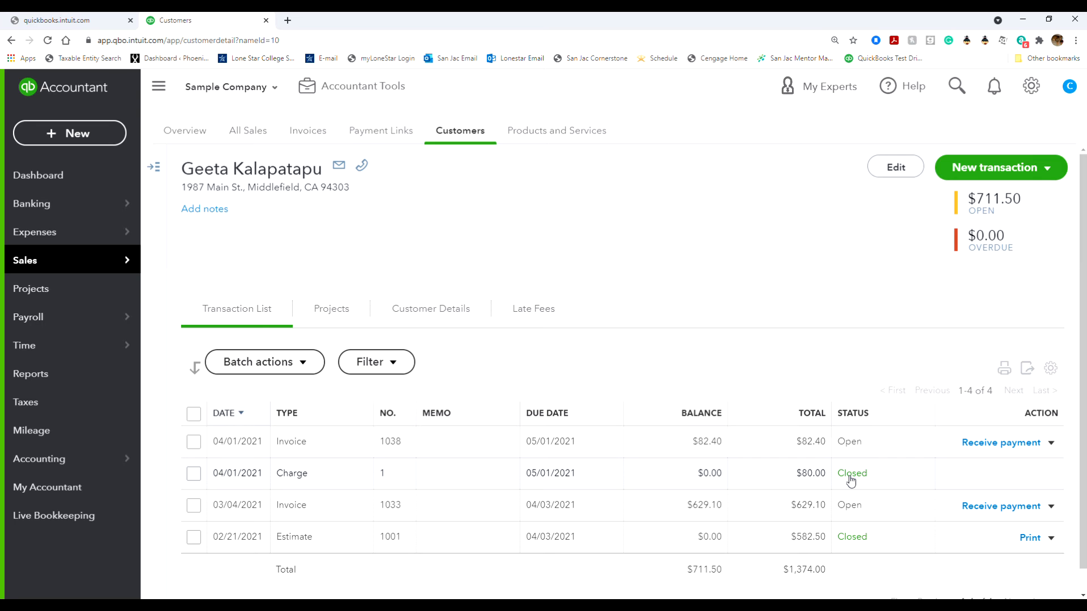
# Step: Find the Invoice List report by searching the reports for "inv" and open it
pyautogui.click(51, 383)
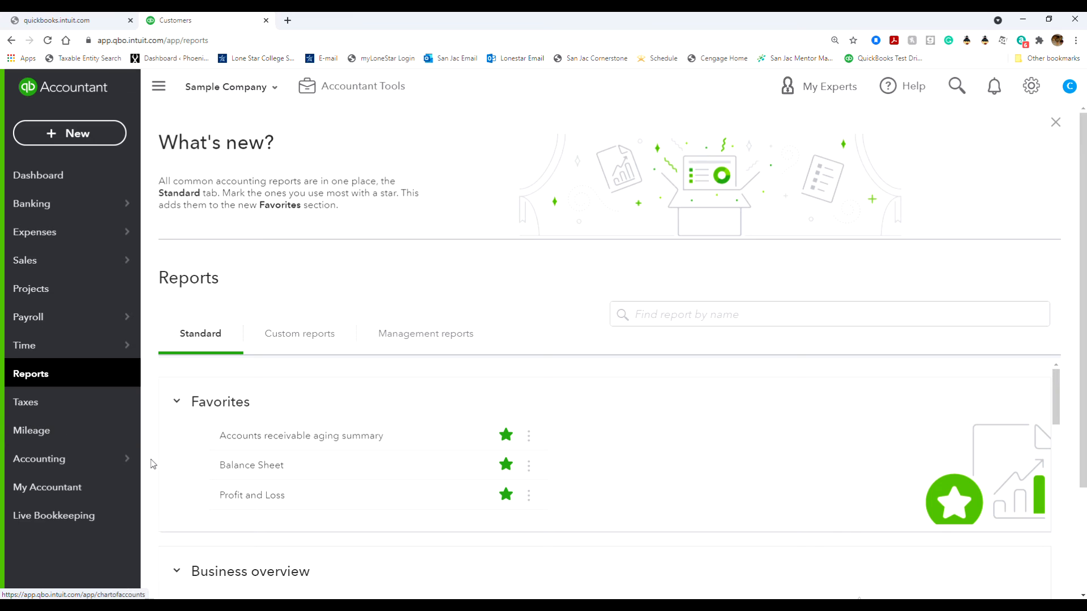
pyautogui.click(632, 315)
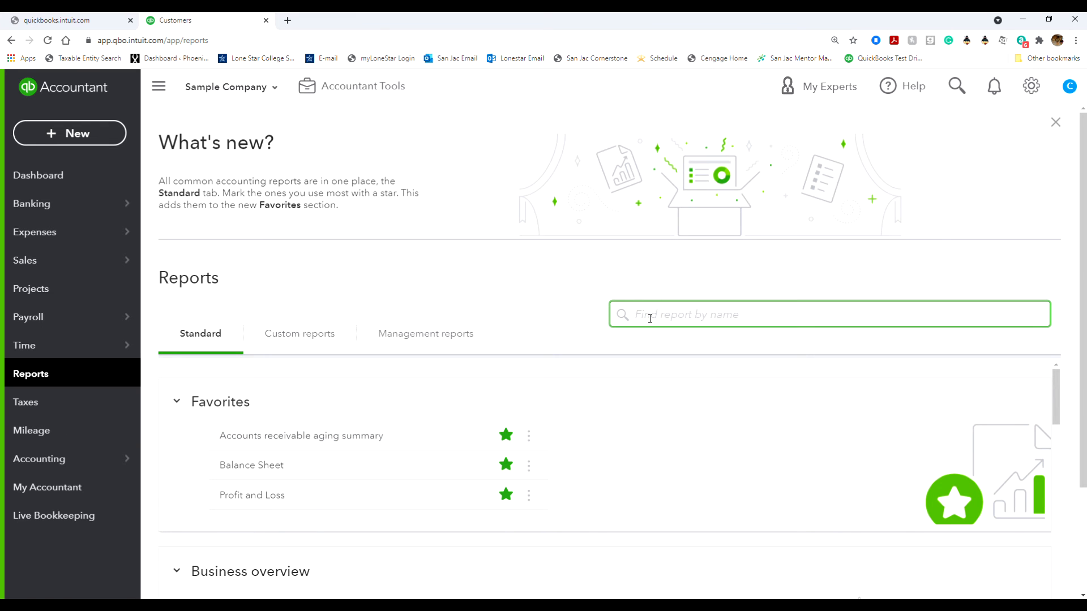
pyautogui.write('inv')
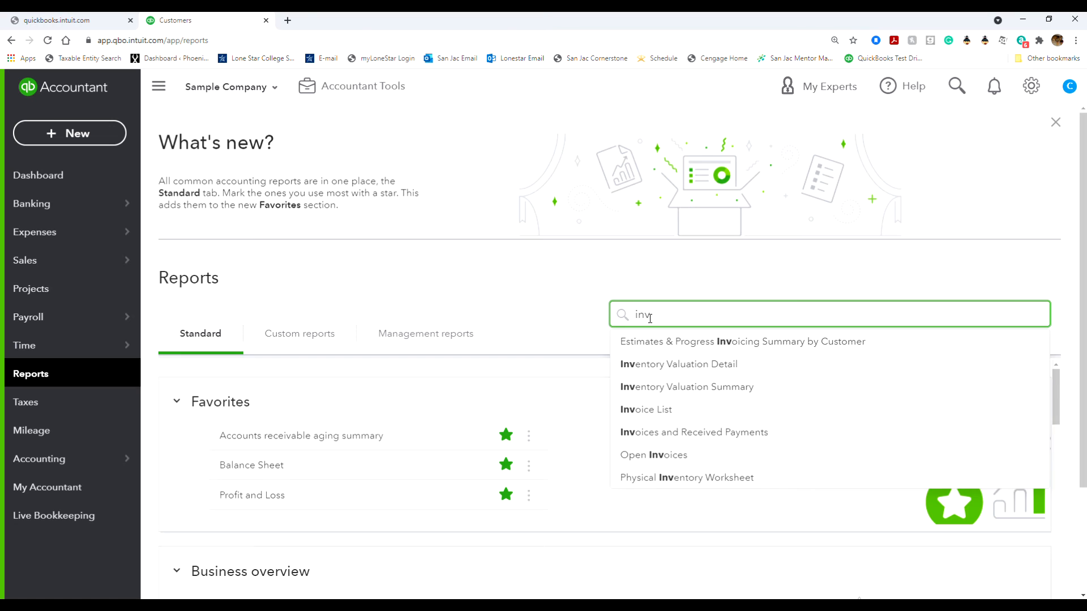
pyautogui.click(730, 419)
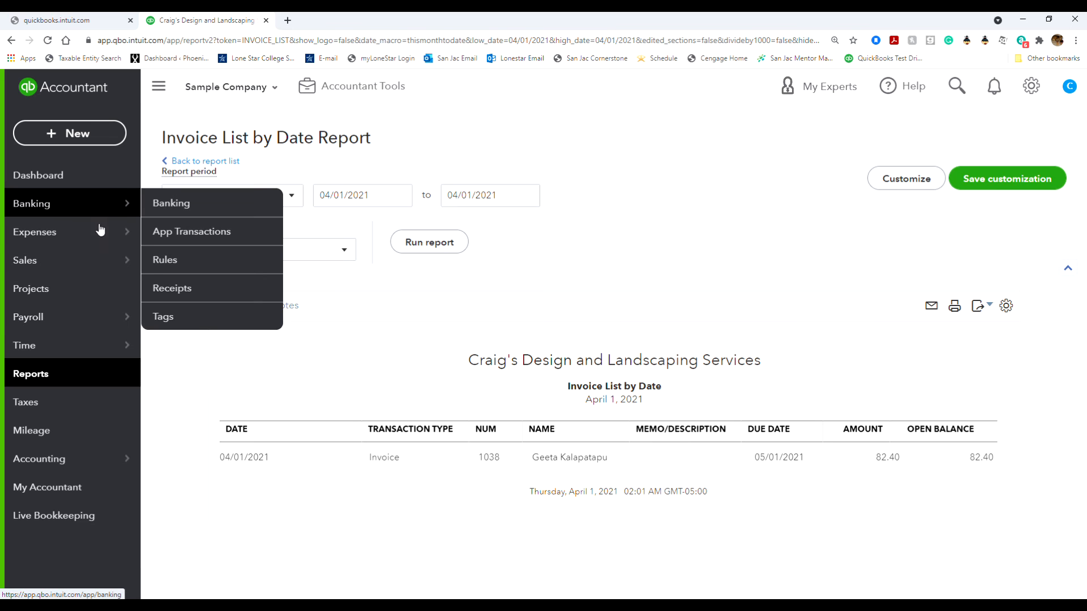
# Step: Start a new credit memo for the first sub-customer under Freeman Sporting Goods
pyautogui.moveTo(89, 245)
pyautogui.click(76, 141)
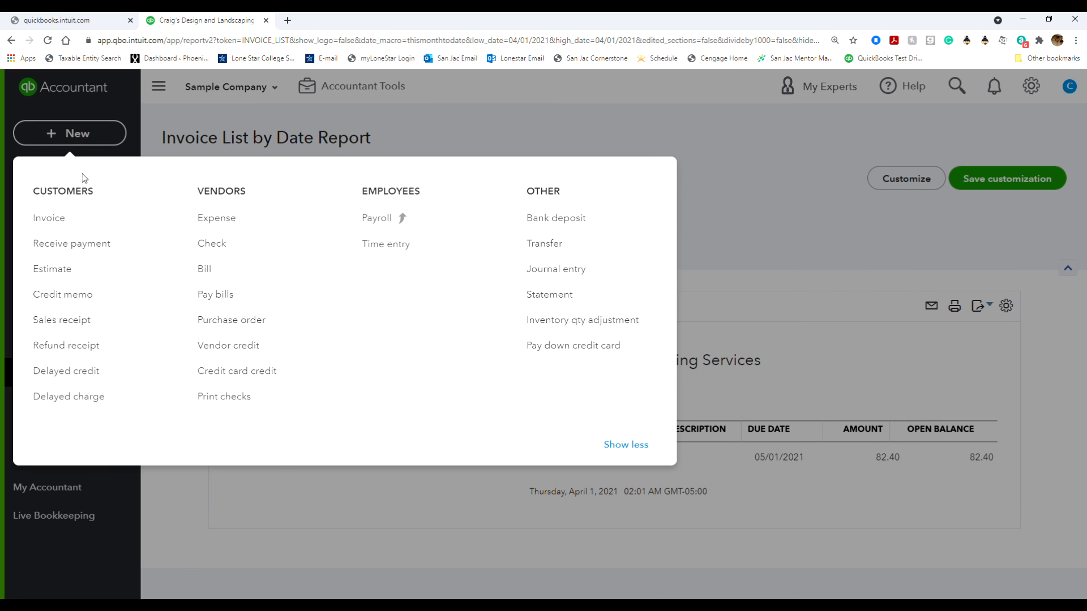
pyautogui.click(81, 304)
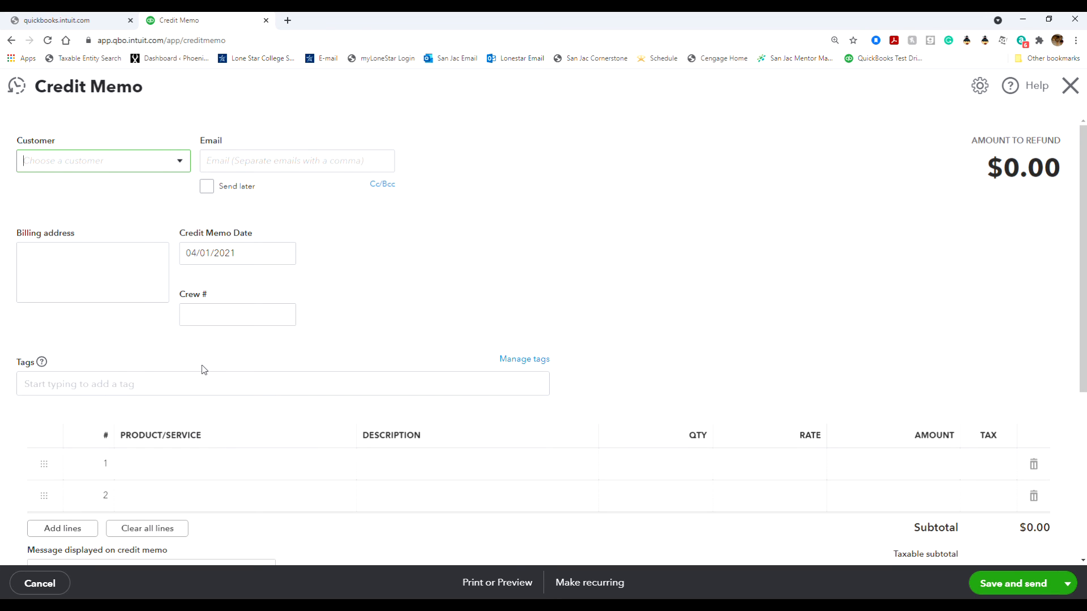
pyautogui.click(181, 164)
pyautogui.scroll(-2, 149, 346)
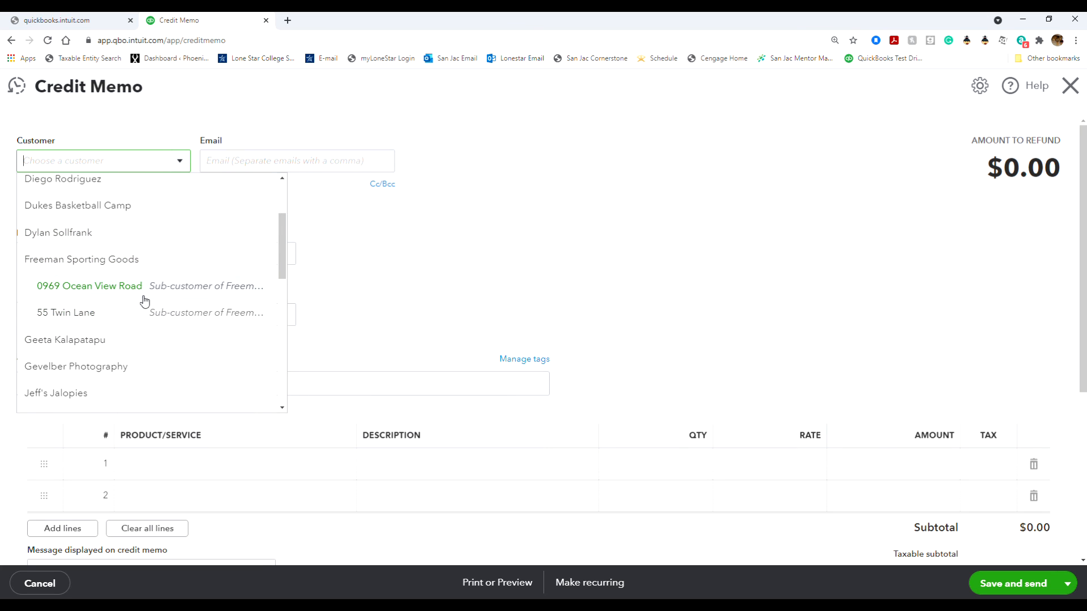
pyautogui.click(141, 287)
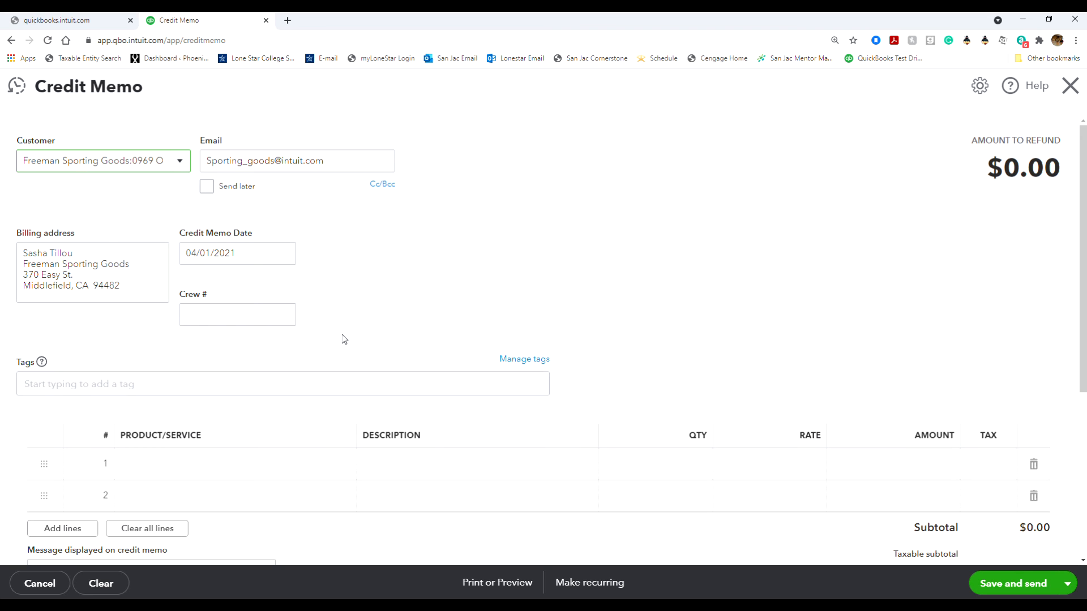
# Step: Add Landscaping:Soil as the first line item of the credit memo with a quantity of 3
pyautogui.click(239, 460)
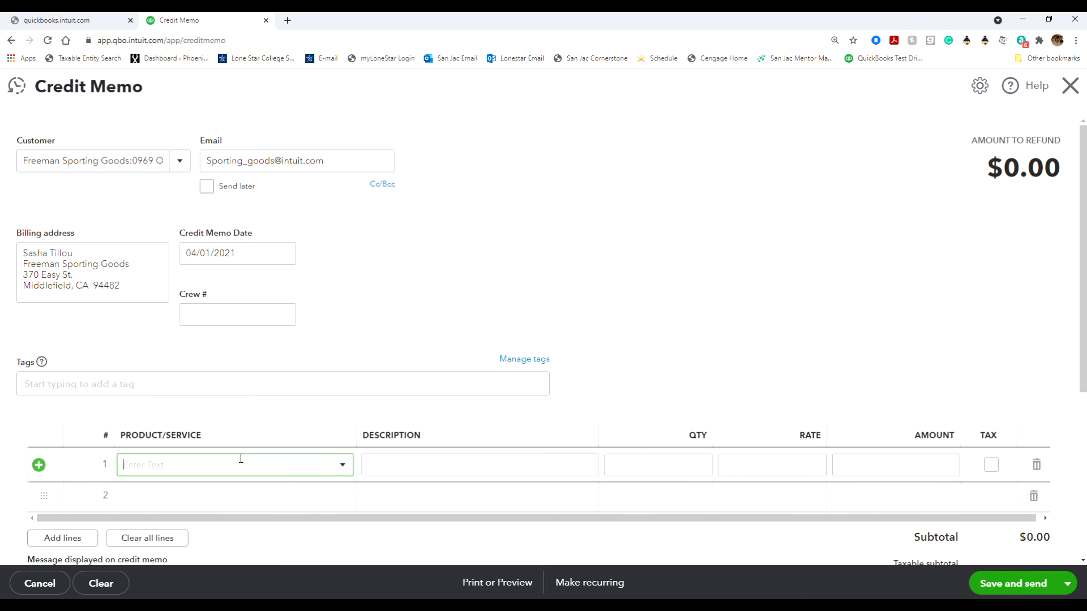
pyautogui.write('soil')
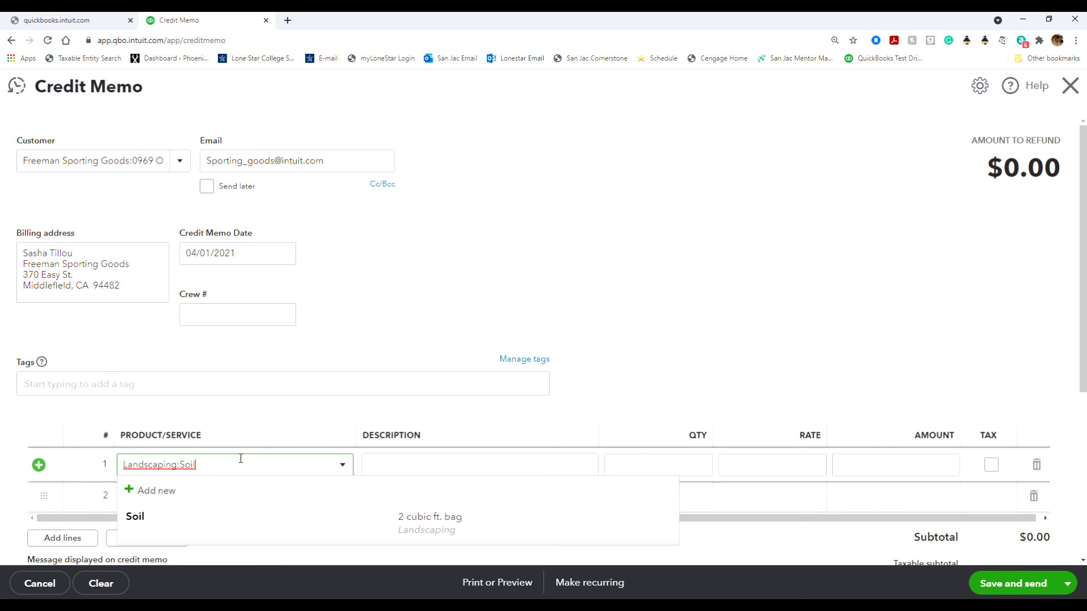
pyautogui.click(267, 525)
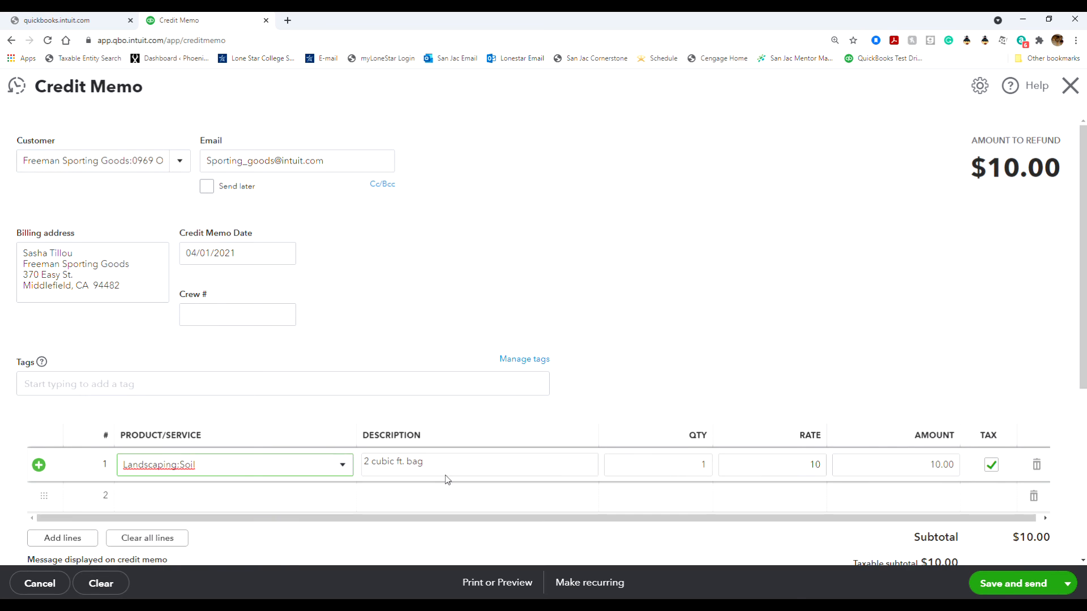
pyautogui.click(701, 461)
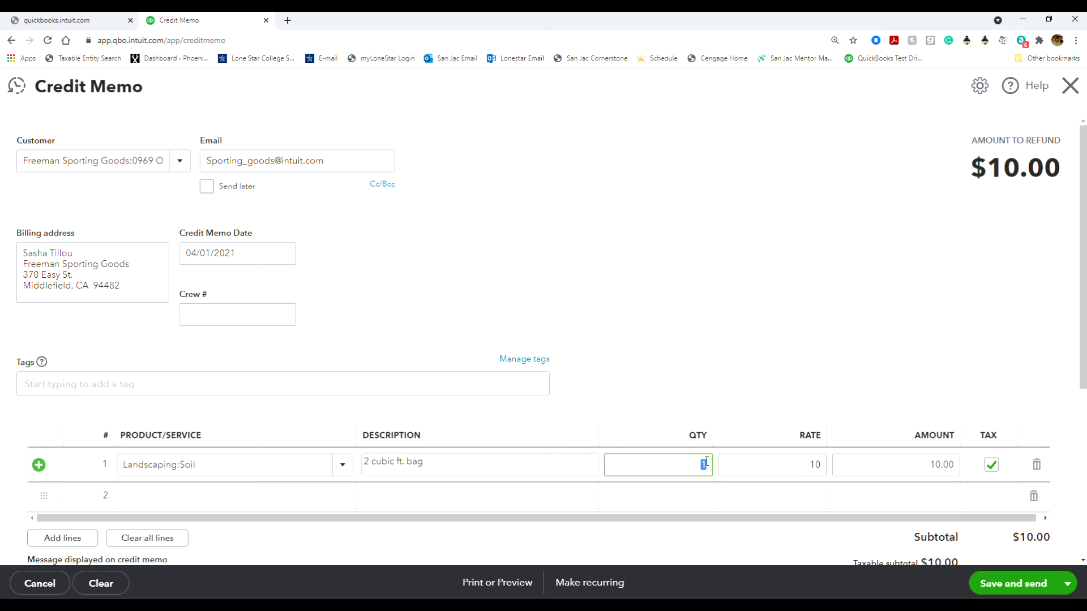
pyautogui.write('3')
pyautogui.click(799, 492)
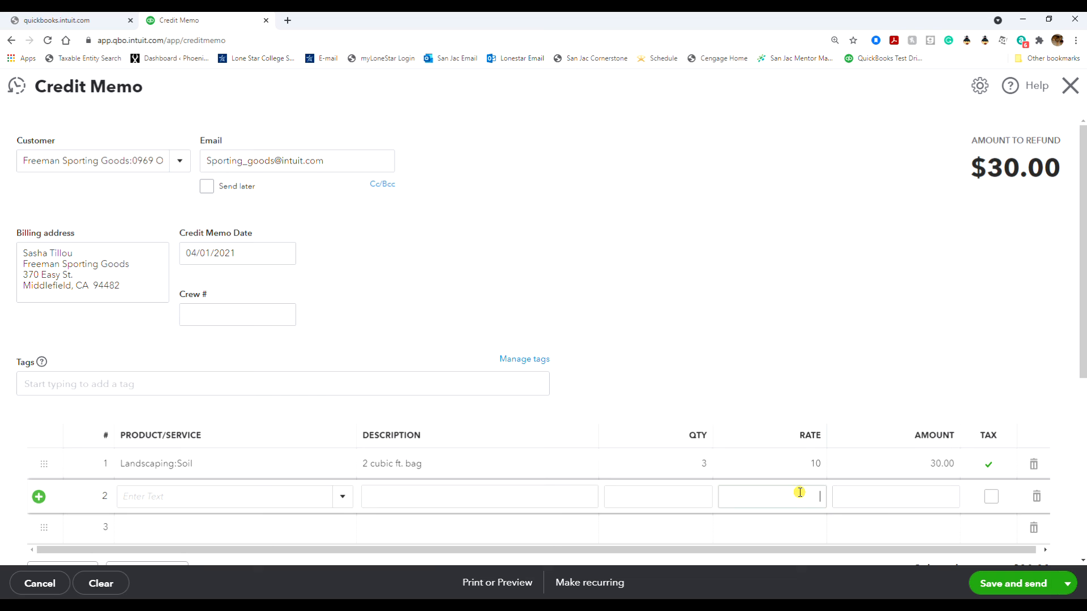
# Step: Apply the California (8%) sales tax rate to the credit memo
pyautogui.scroll(-4, 677, 506)
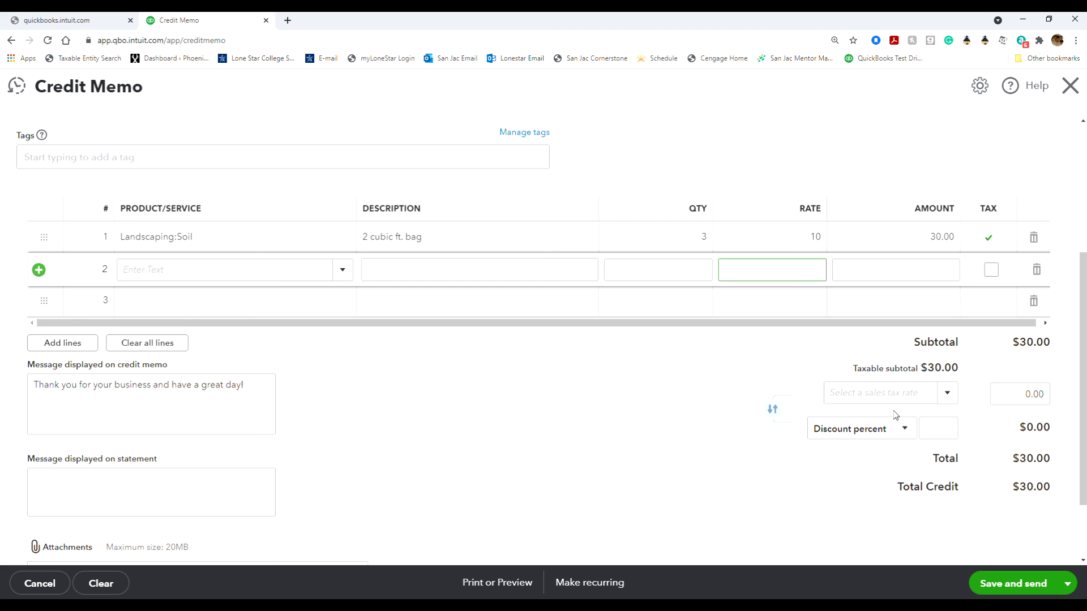
pyautogui.click(937, 400)
pyautogui.click(946, 383)
pyautogui.click(904, 442)
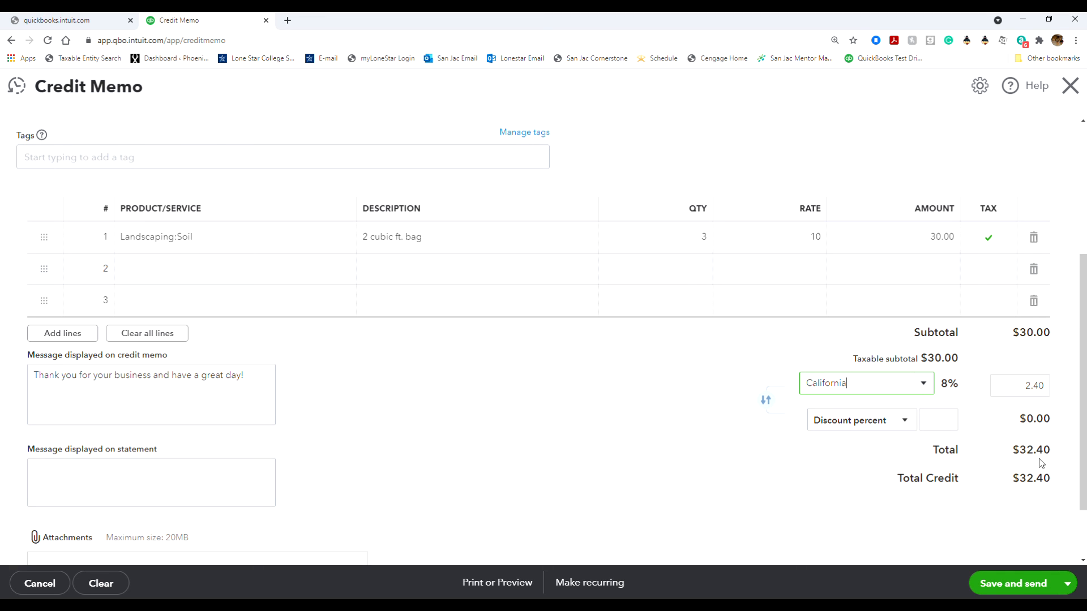
# Step: Save the credit memo without sending it and close the form
pyautogui.click(1067, 583)
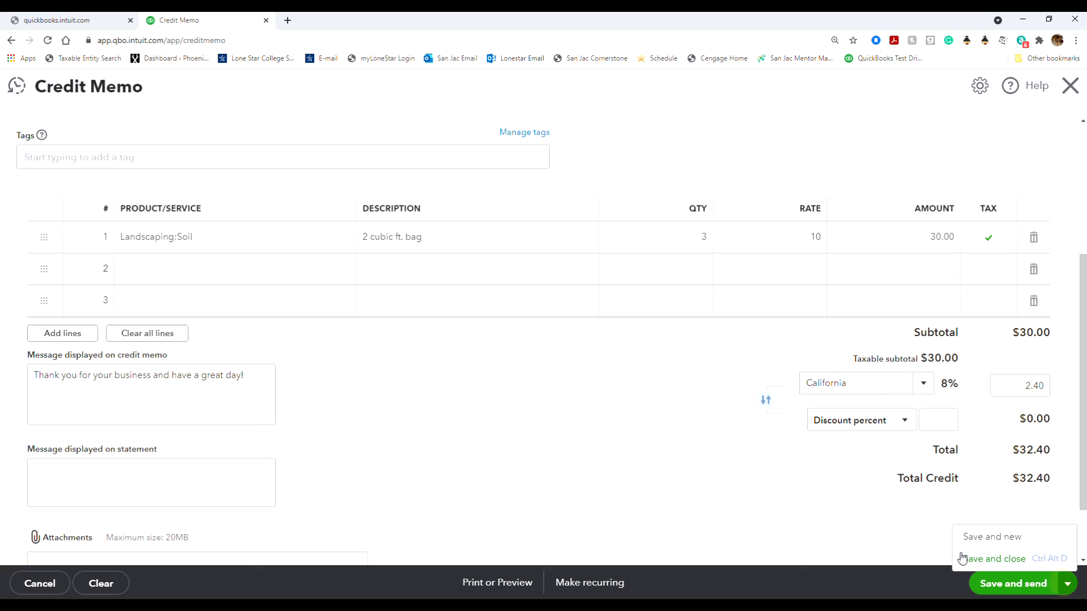
pyautogui.click(966, 560)
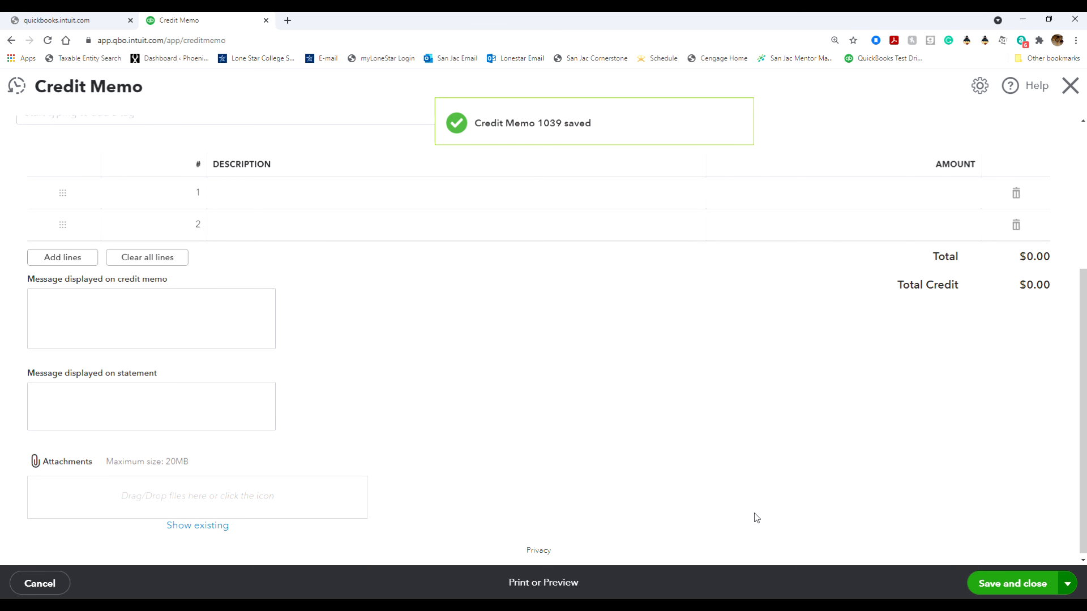
pyautogui.click(1069, 87)
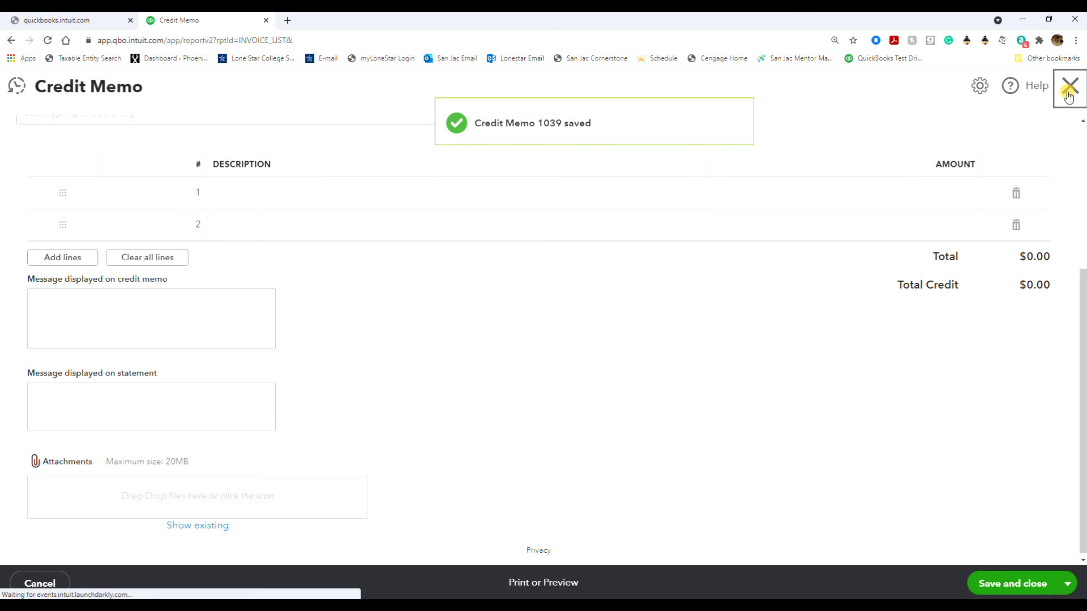
# Step: Open the first Freeman Sporting Goods sub-customer's detail page from the sales customer list and review its transactions
pyautogui.moveTo(55, 261)
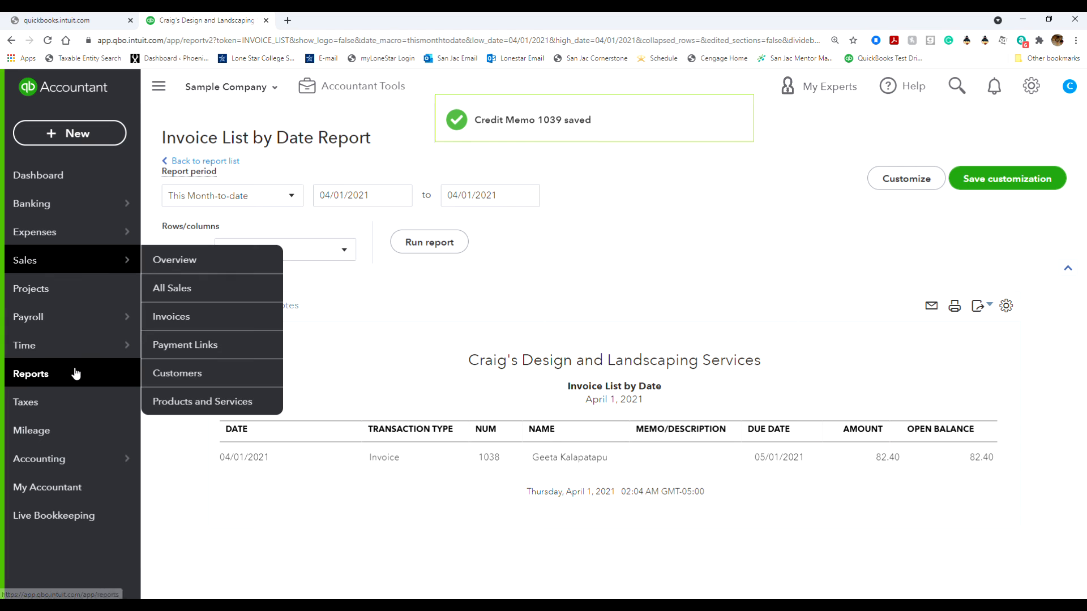
pyautogui.click(216, 372)
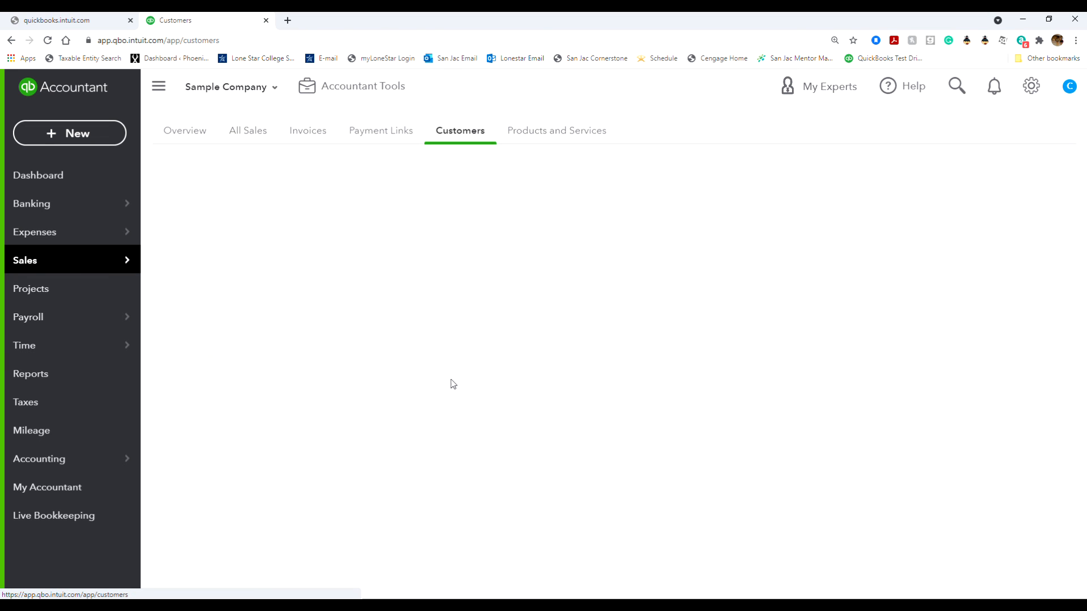
pyautogui.scroll(-7, 452, 385)
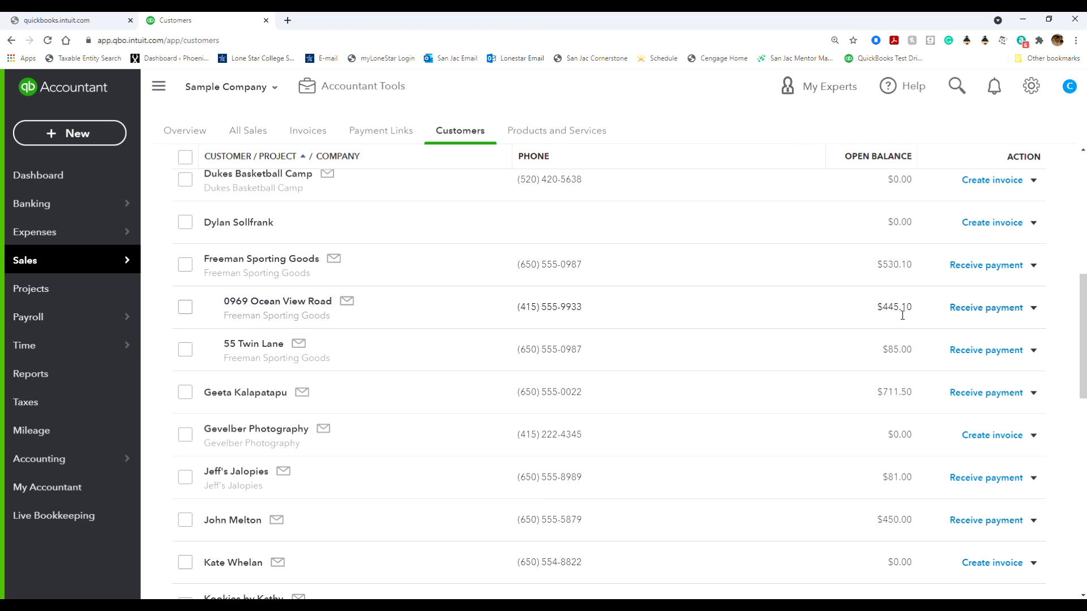
pyautogui.click(289, 307)
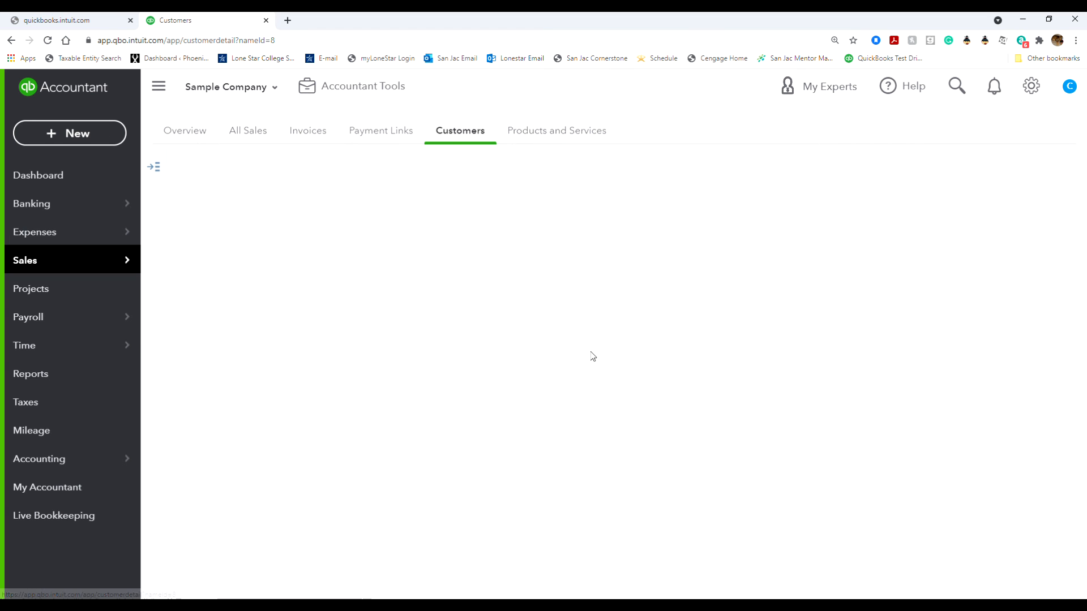
pyautogui.scroll(-2, 623, 456)
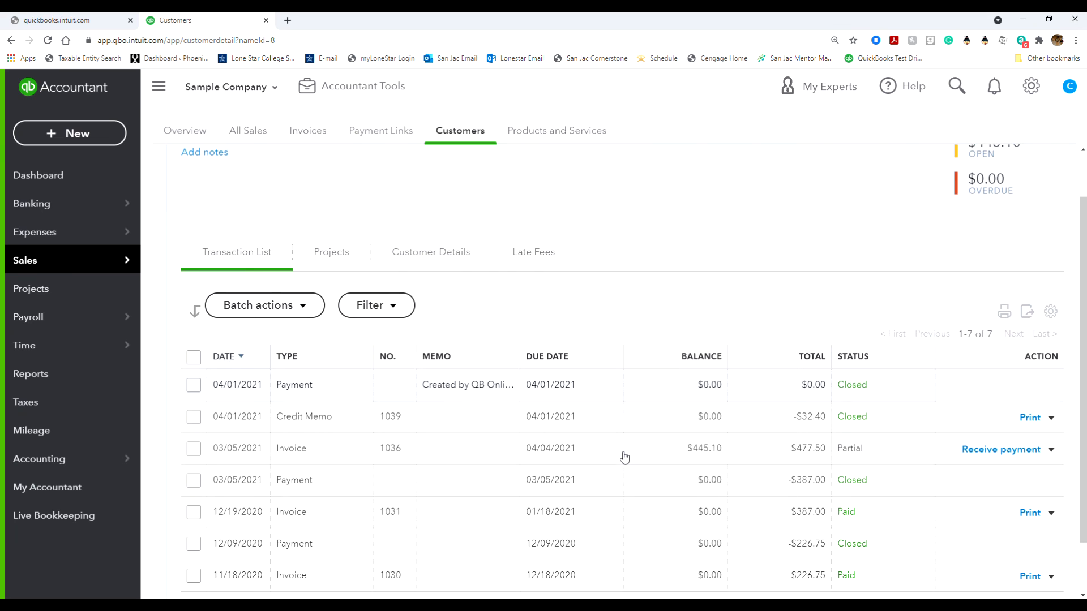
pyautogui.scroll(-1, 624, 457)
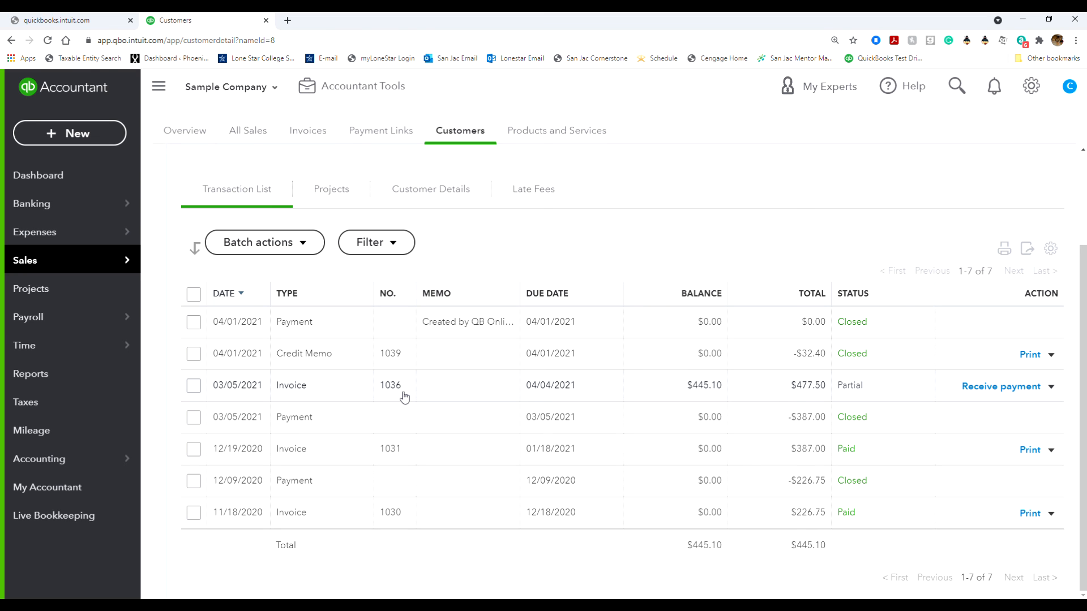
# Step: Open the sub-customer's 03/05/2021 invoice and examine its line items, totals and applied payment details
pyautogui.click(286, 387)
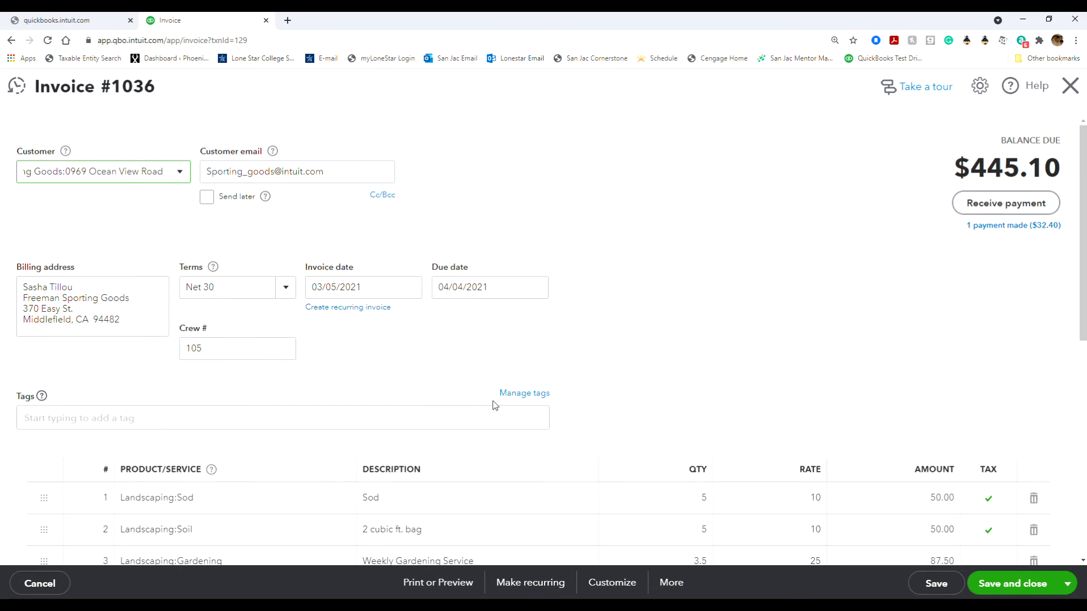
pyautogui.scroll(-4, 416, 367)
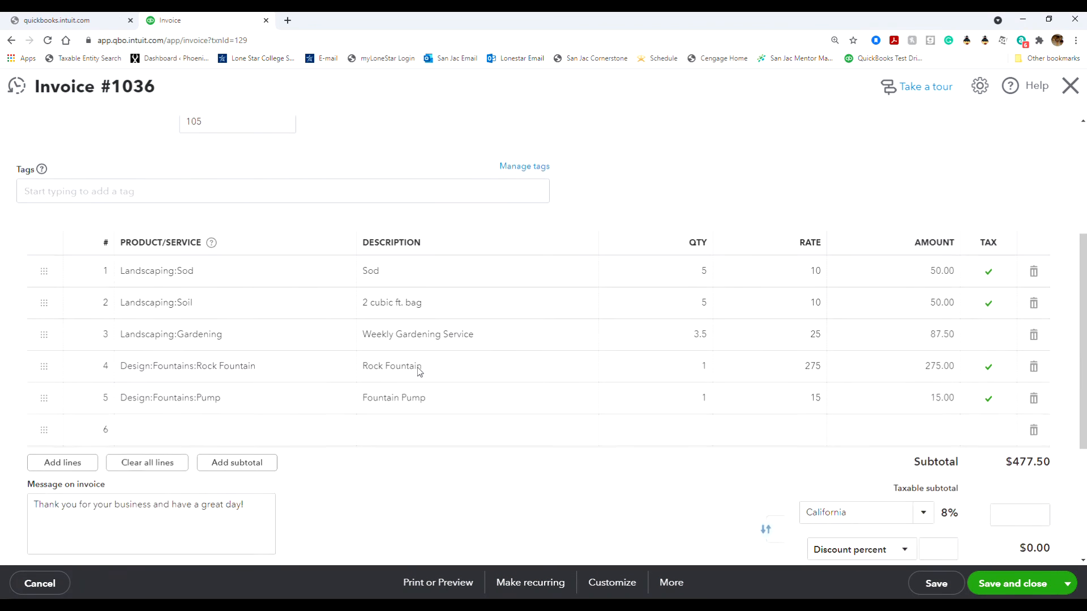
pyautogui.scroll(3, 943, 275)
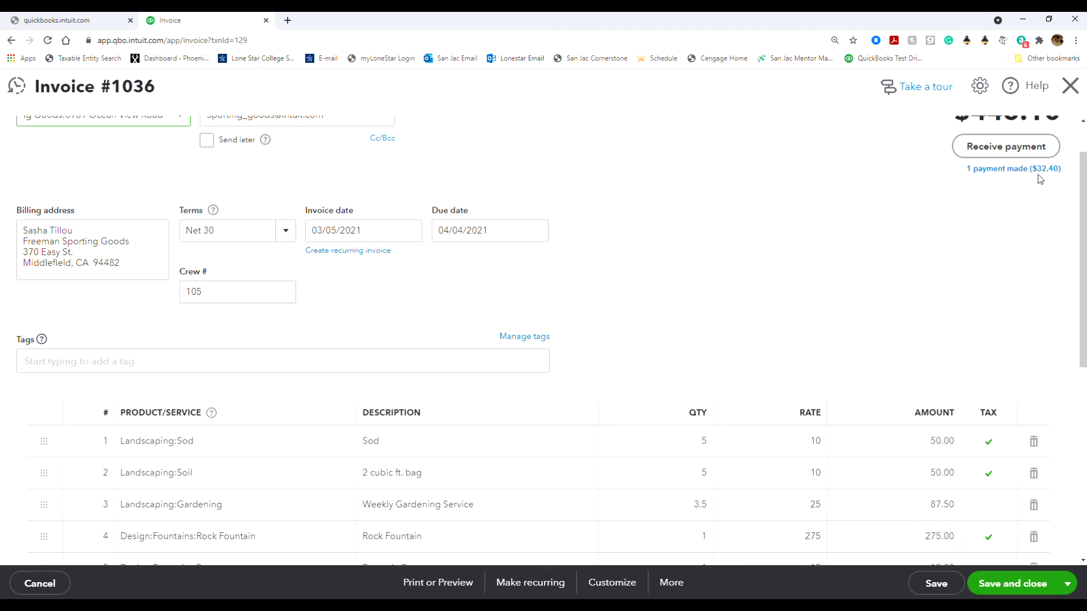
pyautogui.scroll(-7, 648, 279)
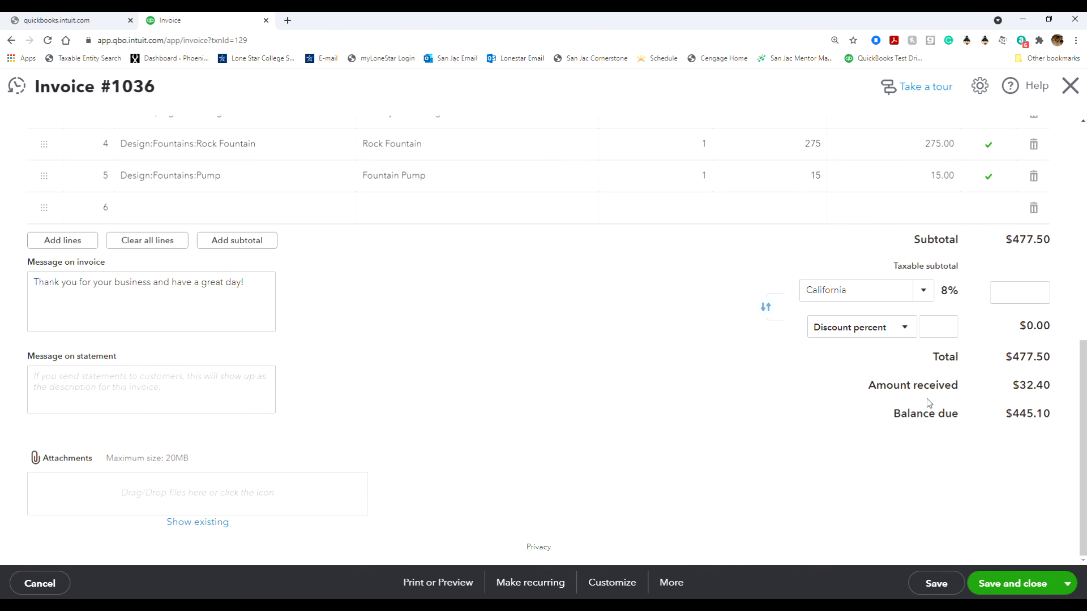
pyautogui.scroll(7, 561, 501)
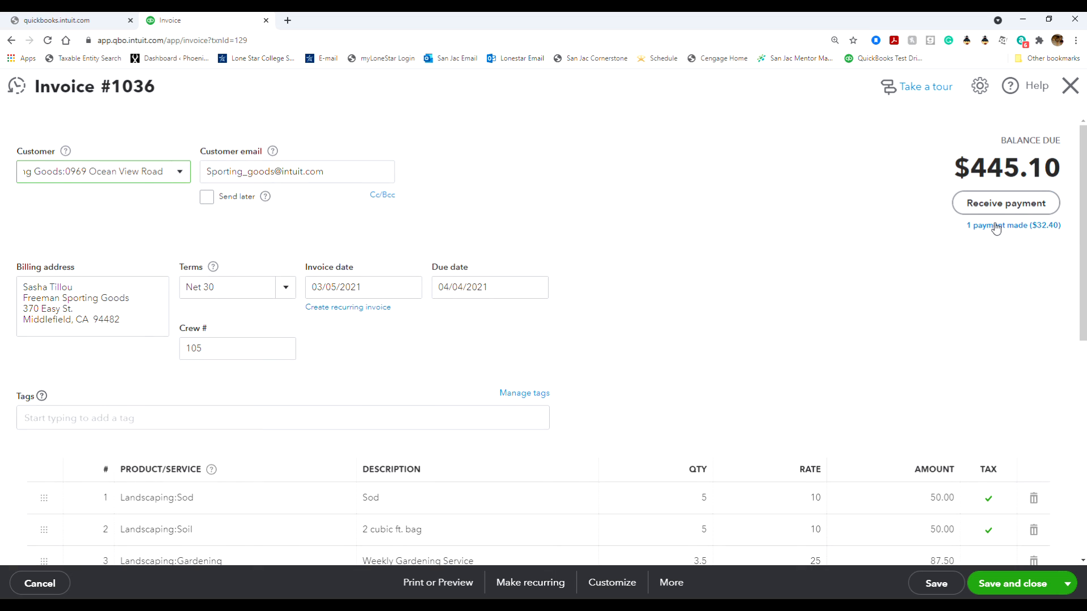
pyautogui.click(994, 226)
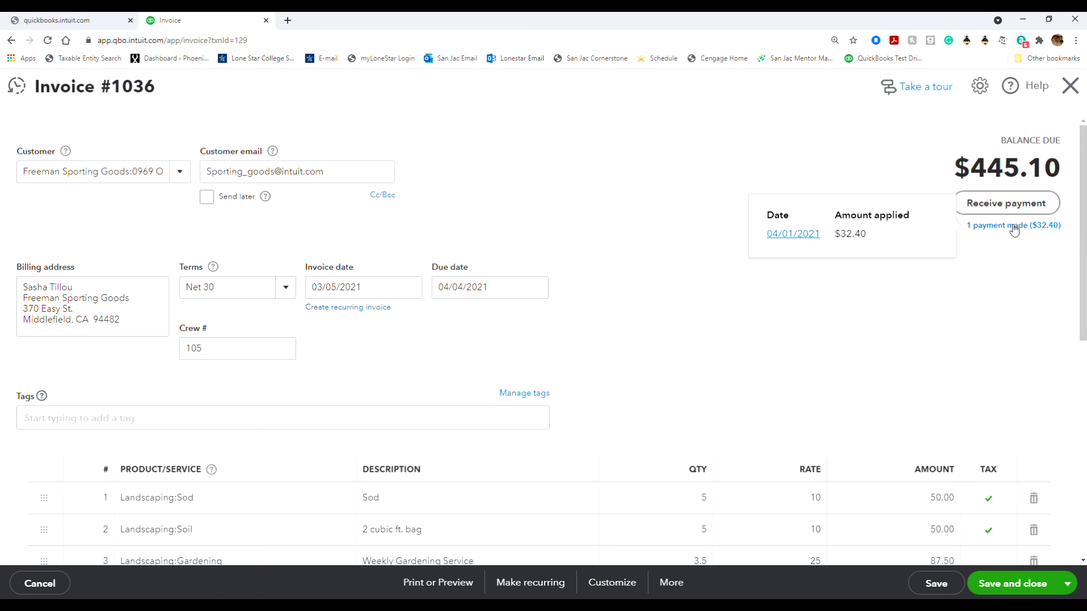
# Step: Open the receive payment form for the 03/05/2021 invoice and look over its outstanding transactions and credits
pyautogui.click(1018, 209)
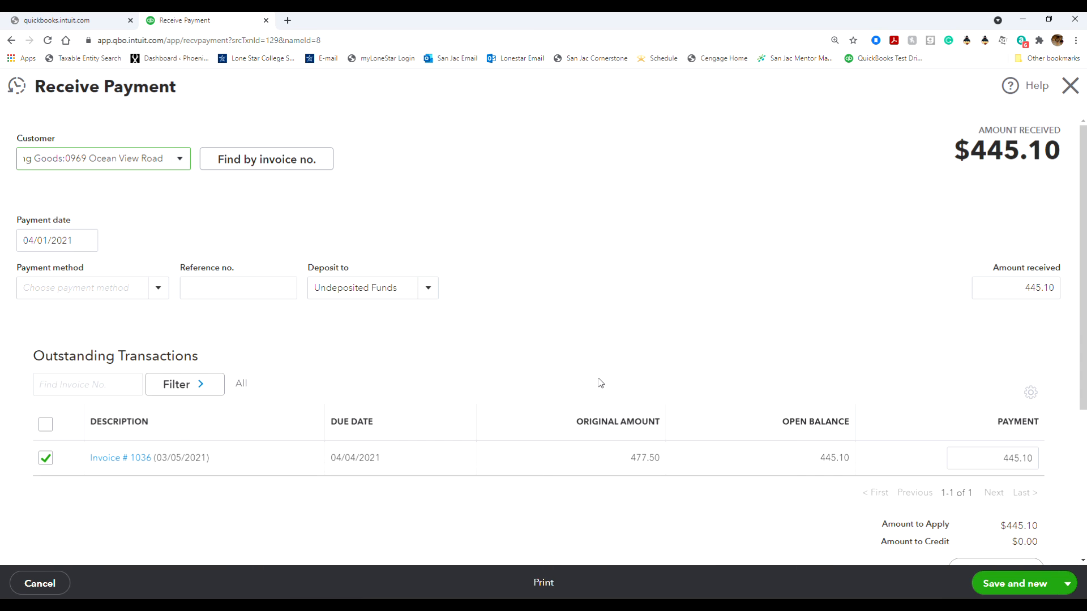
pyautogui.scroll(-4, 587, 383)
pyautogui.scroll(4, 587, 386)
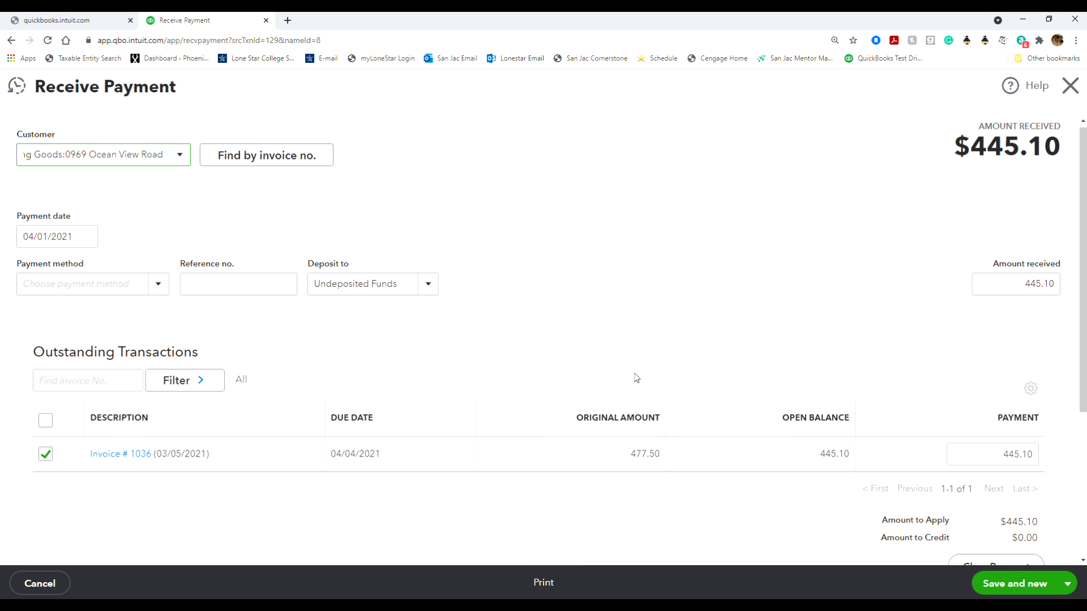
# Step: Check the rest of the receive payment form and return to the 03/05/2021 invoice to review its line items and totals
pyautogui.scroll(-4, 529, 343)
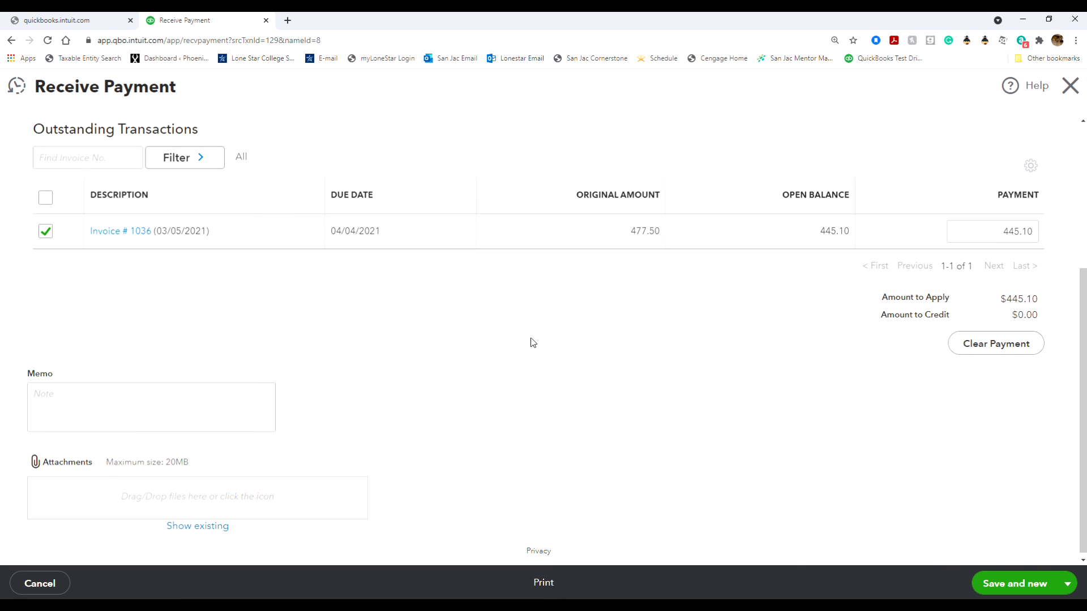
pyautogui.scroll(3, 529, 342)
pyautogui.click(12, 40)
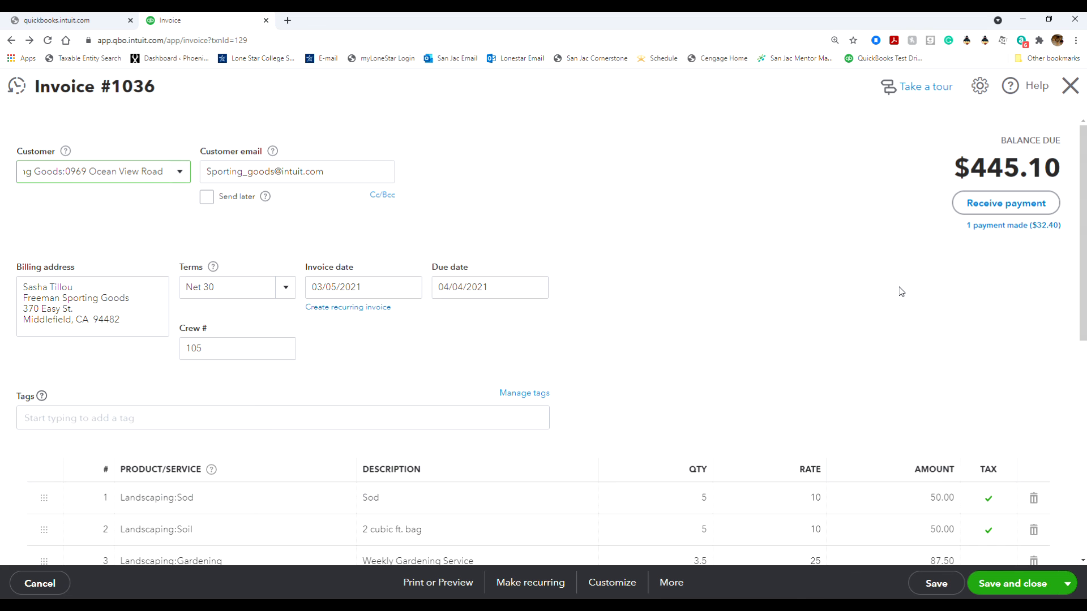
pyautogui.scroll(-8, 588, 331)
pyautogui.scroll(8, 588, 328)
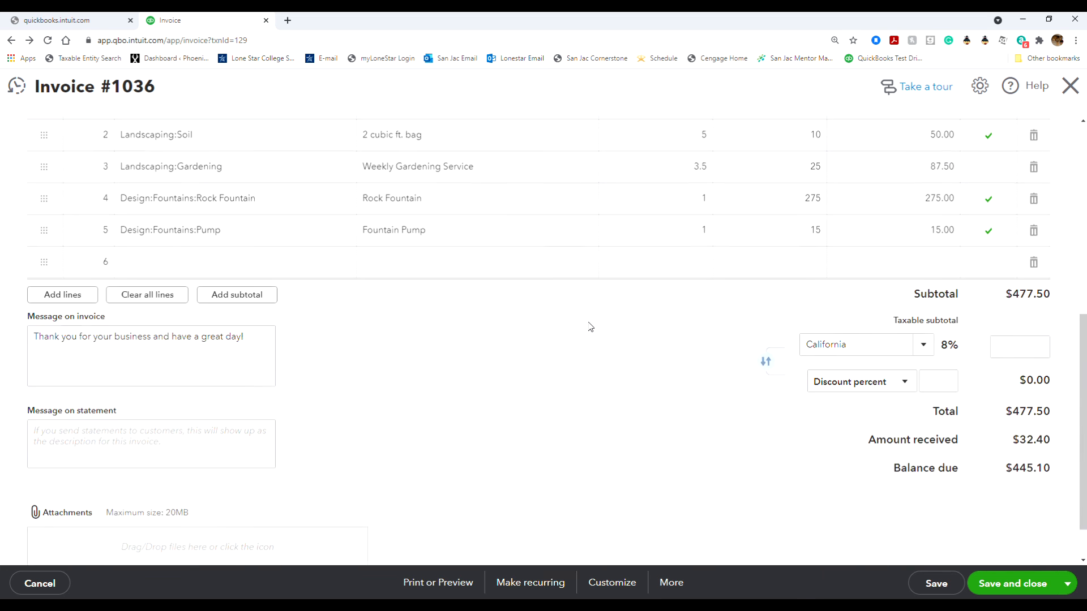
# Step: Open the 04/01/2021 payment applied to the invoice and examine its outstanding transactions and credits
pyautogui.click(977, 226)
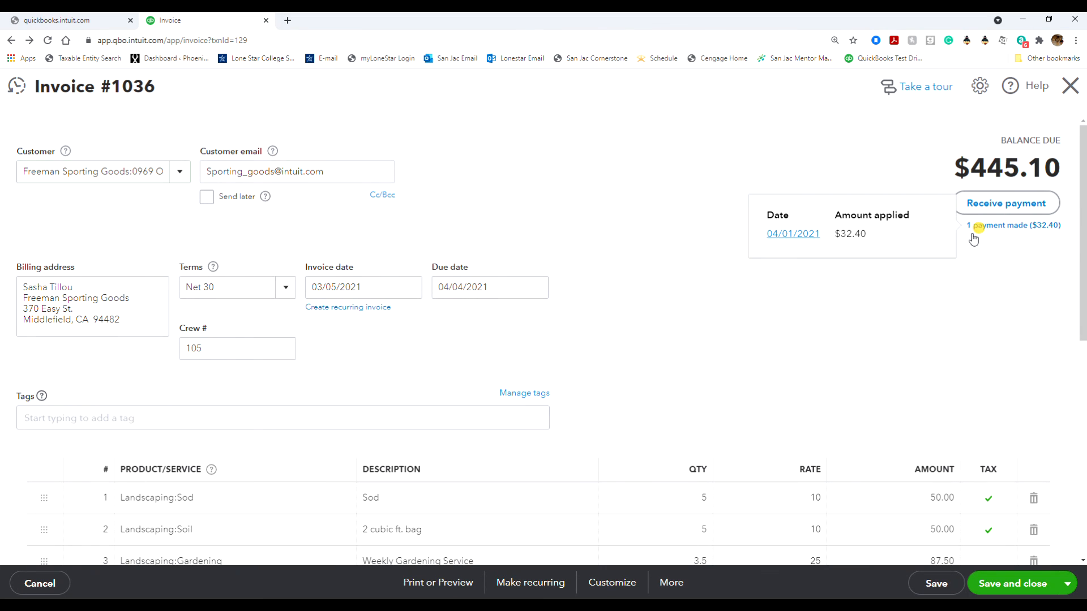
pyautogui.click(791, 234)
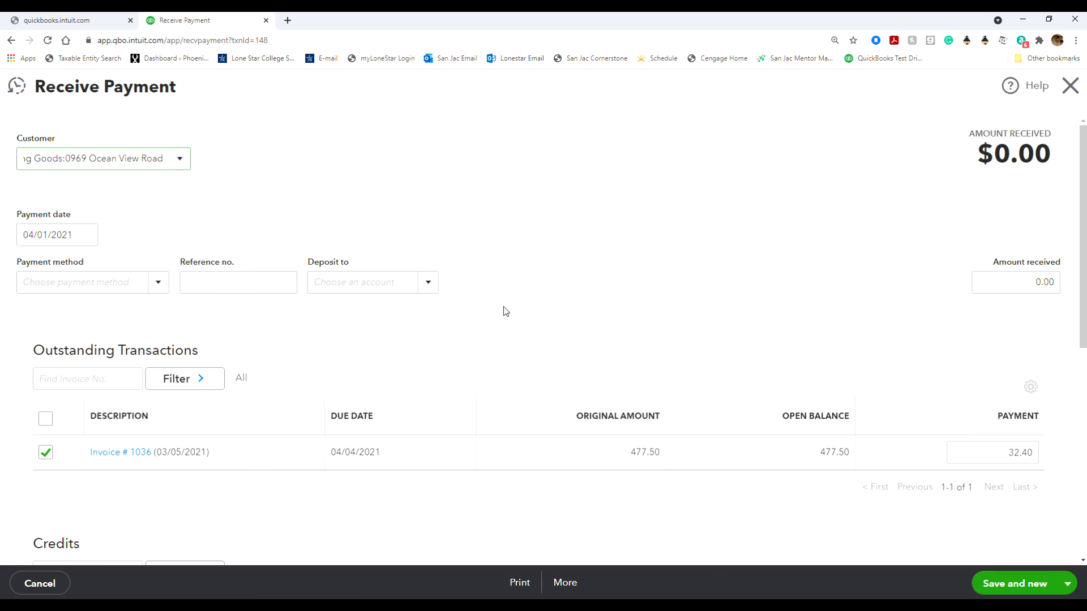
pyautogui.scroll(-3, 505, 310)
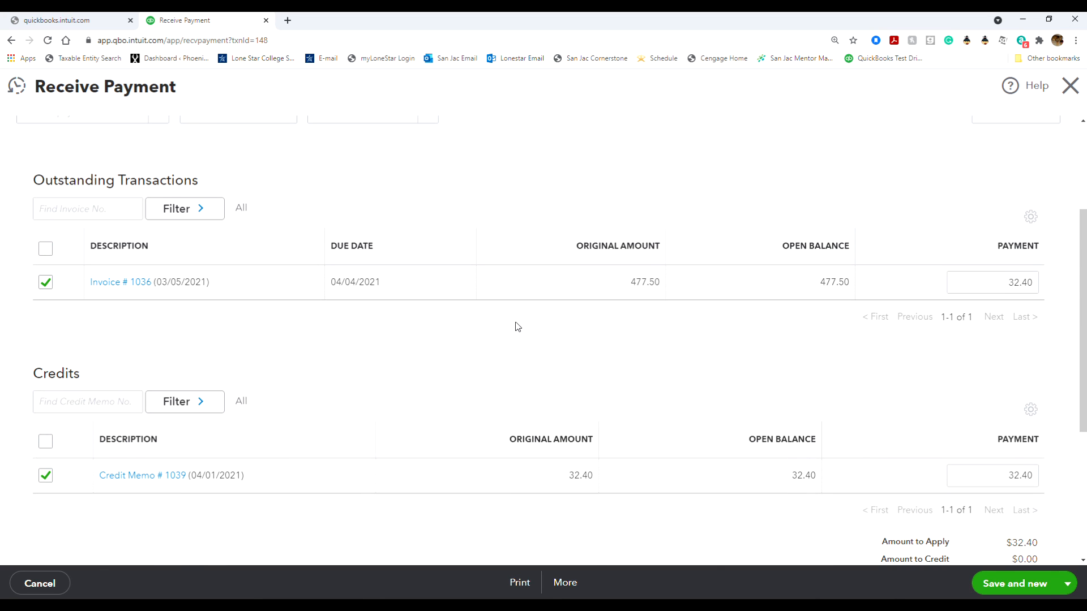